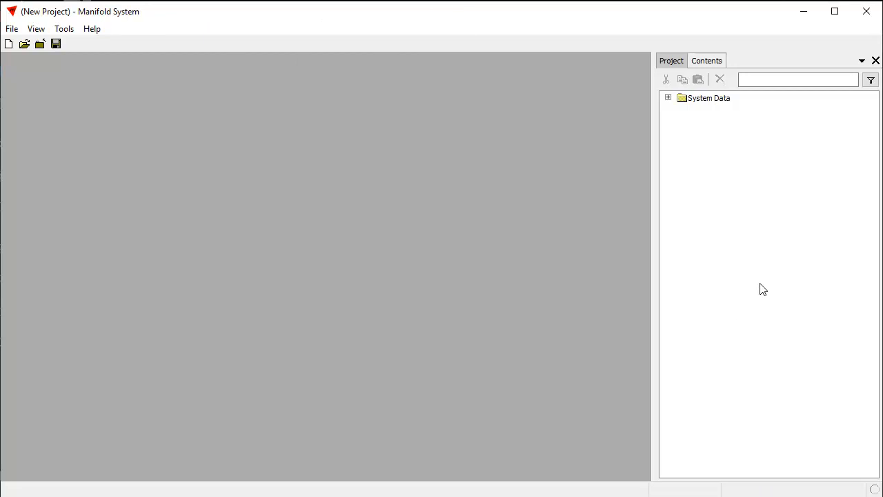
Open the Aus Hydro.map project from the Aus Hydro speed demos folder and display its Aus Hydro map.
left_click(11, 30)
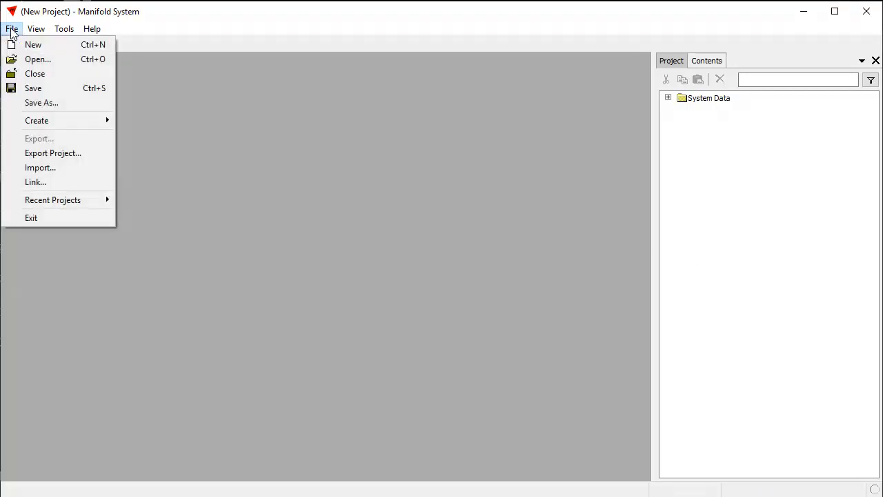
left_click(33, 60)
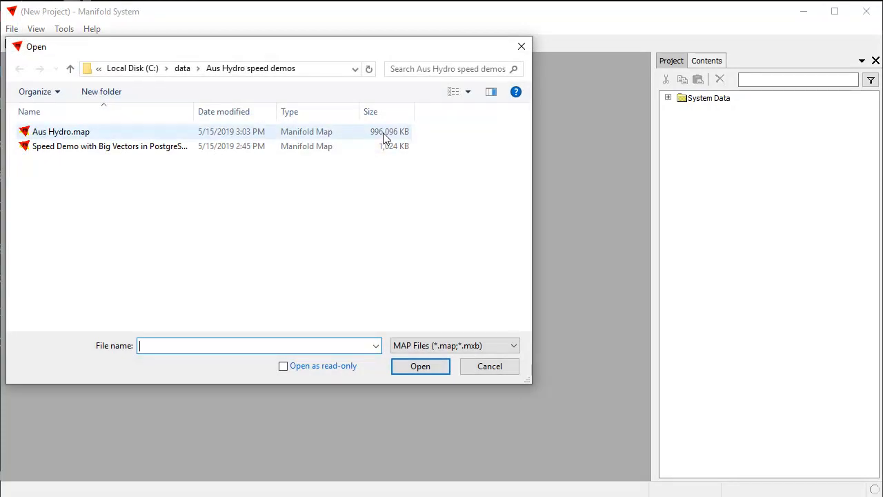
left_click(90, 135)
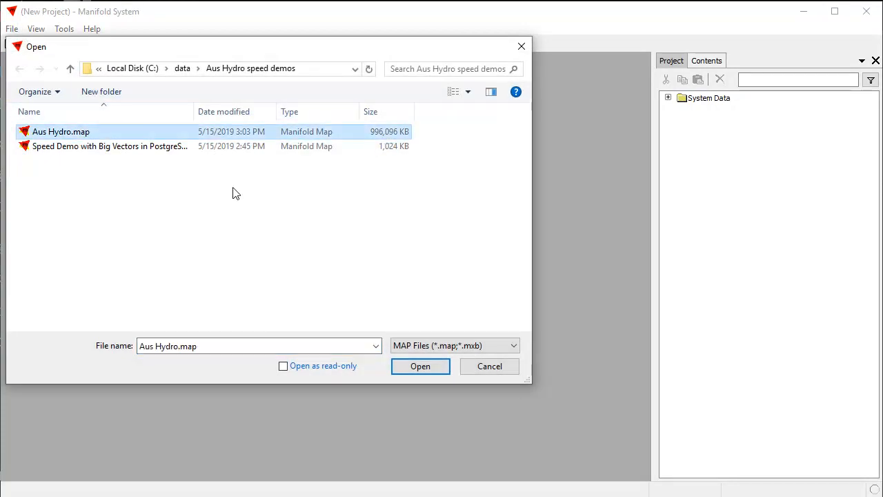
left_click(421, 366)
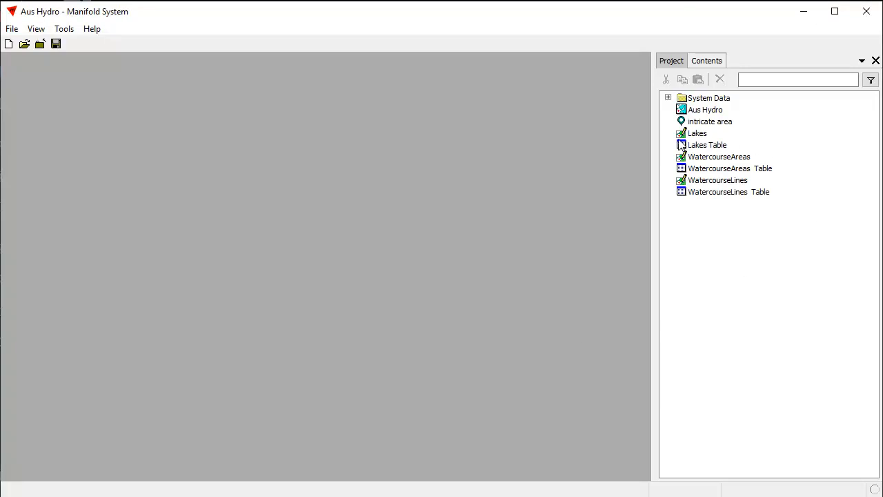
double_click(705, 110)
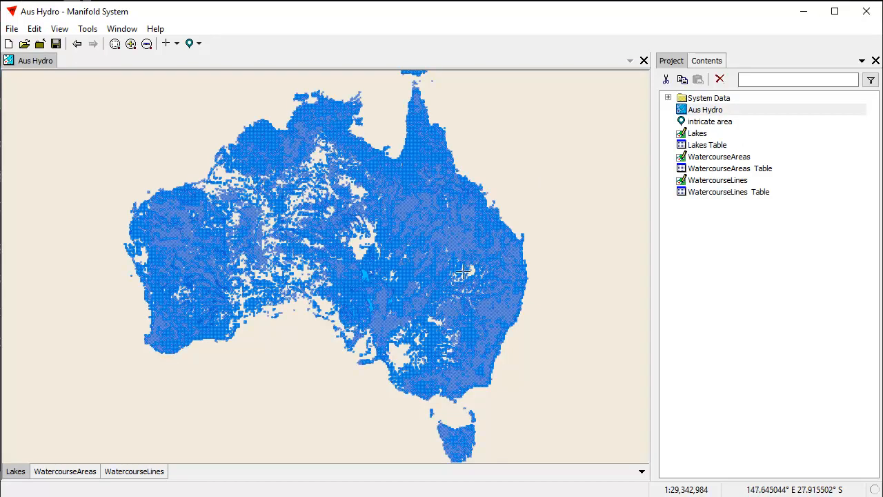
Hide the Lakes and WatercourseAreas layers to inspect WatercourseLines alone around the lake and braided channels in inland eastern Australia.
left_click_drag(387, 216, 482, 276)
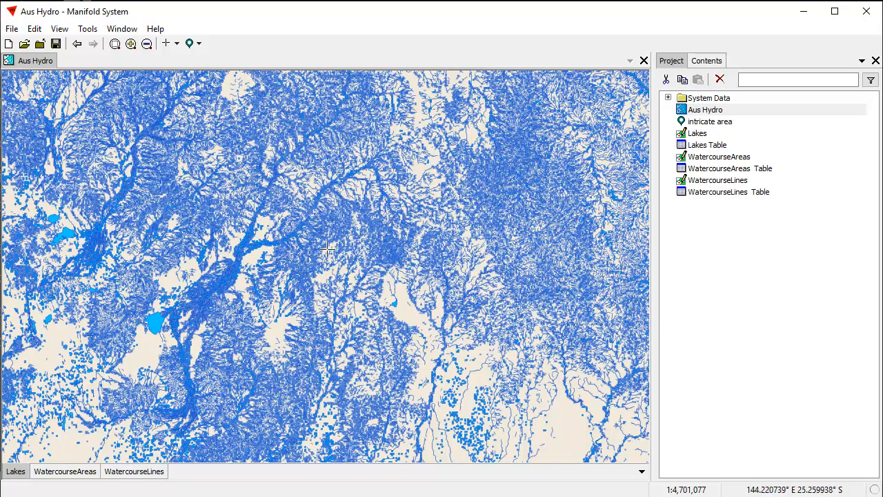
scroll(328, 247, "down", 1)
scroll(355, 252, "up", 1)
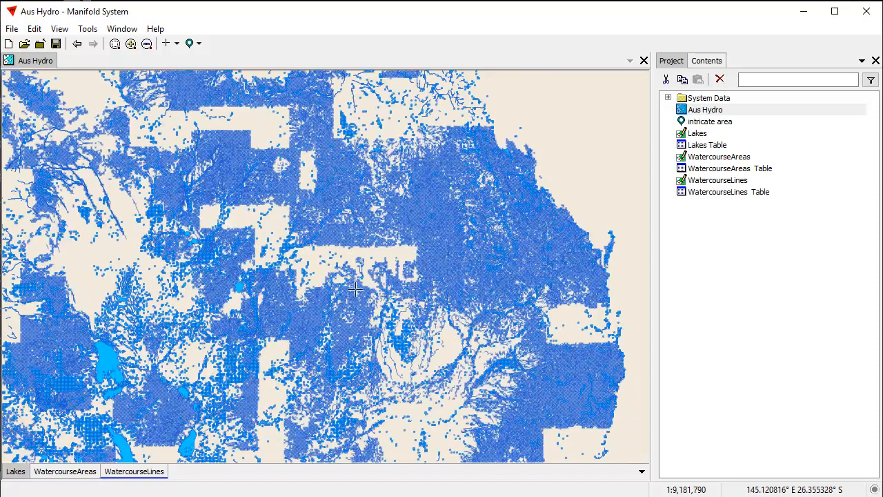
scroll(287, 315, "up", 3)
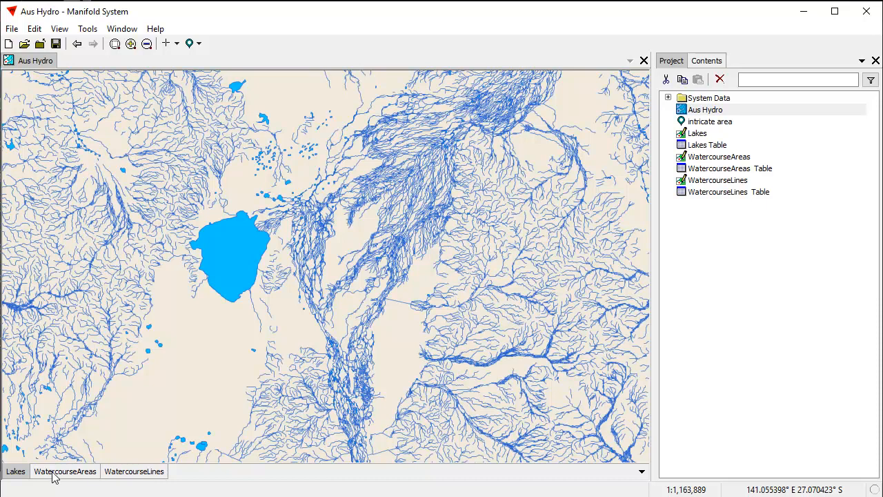
left_click(140, 475)
double_click(14, 470)
double_click(46, 472)
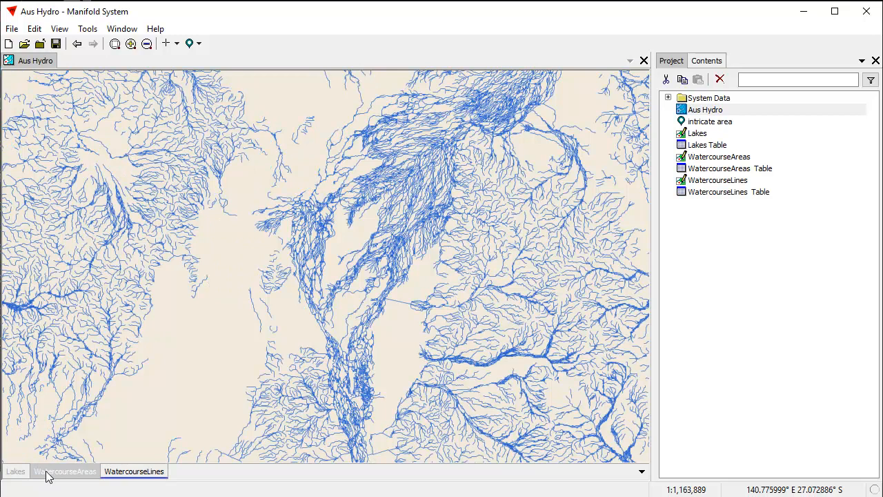
left_click(160, 474)
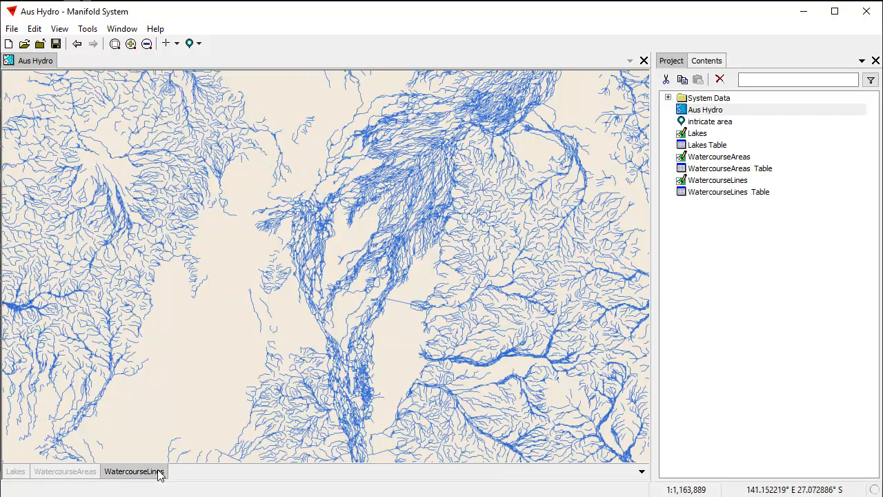
Show the WatercourseAreas layer, hide WatercourseLines, and examine the watercourse areas in south-central Australia at close range.
double_click(81, 473)
key("ctrl+0")
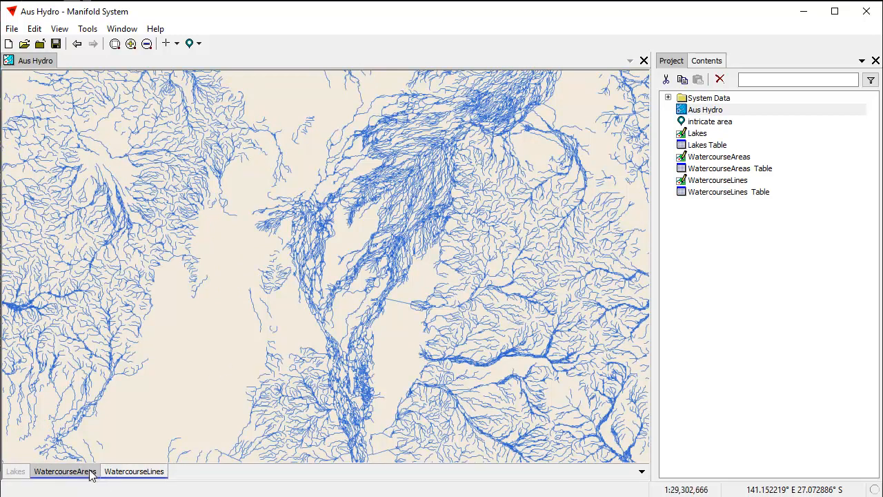
double_click(137, 473)
left_click_drag(327, 275, 375, 315)
left_click_drag(285, 266, 396, 331)
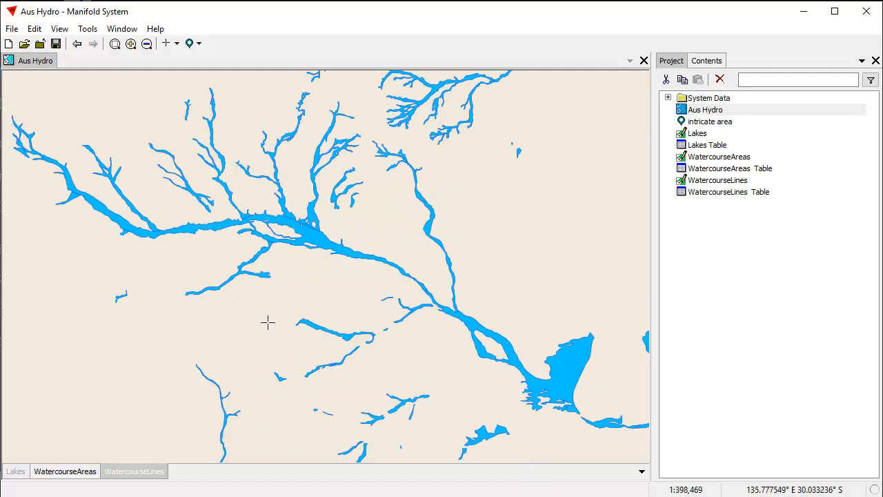
Display only the Lakes layer by turning it on and hiding WatercourseAreas, and inspect the large lakes in south-central Australia.
left_click(15, 472)
right_click(12, 473)
left_click(79, 475)
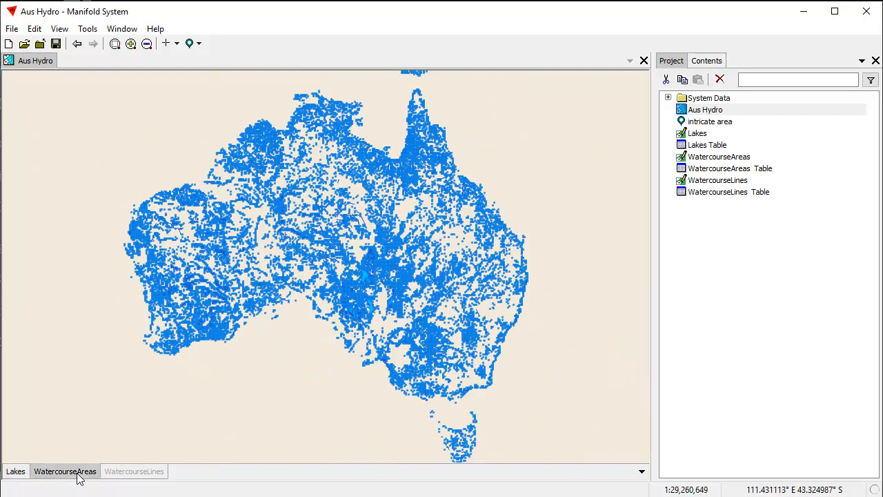
left_click(78, 476)
left_click_drag(331, 258, 394, 318)
left_click_drag(263, 144, 403, 254)
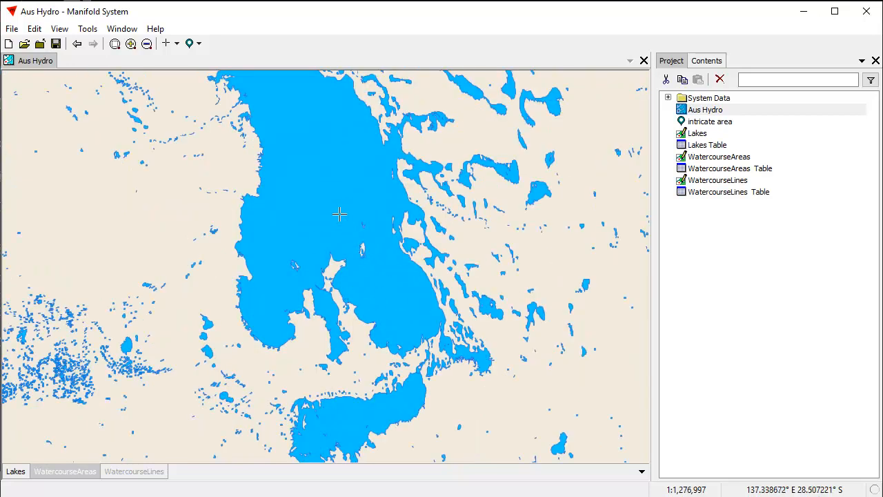
scroll(355, 260, "down", 3)
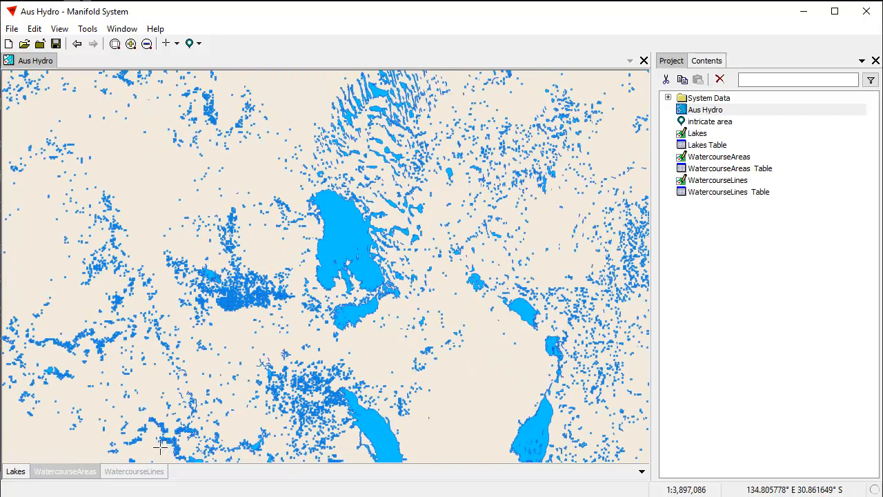
Turn the WatercourseAreas and WatercourseLines layers back on and examine the dense braided channels northeast of the rounded lake.
left_click(140, 476)
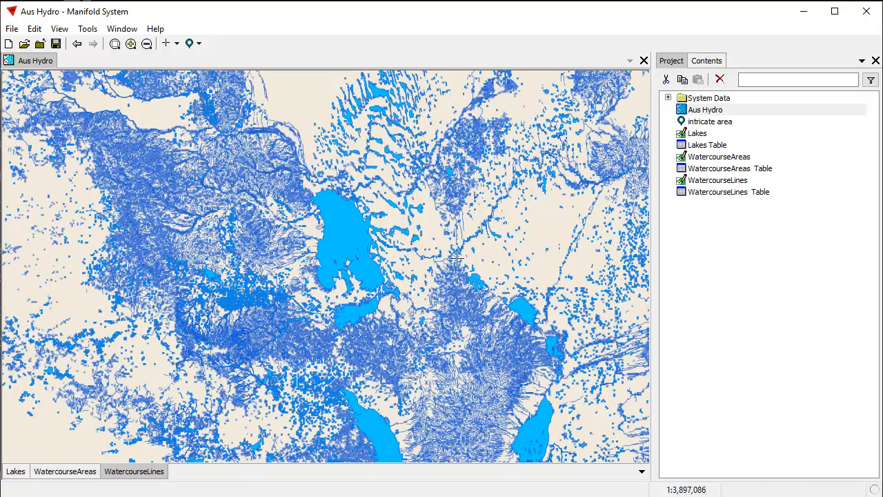
scroll(446, 242, "down", 3)
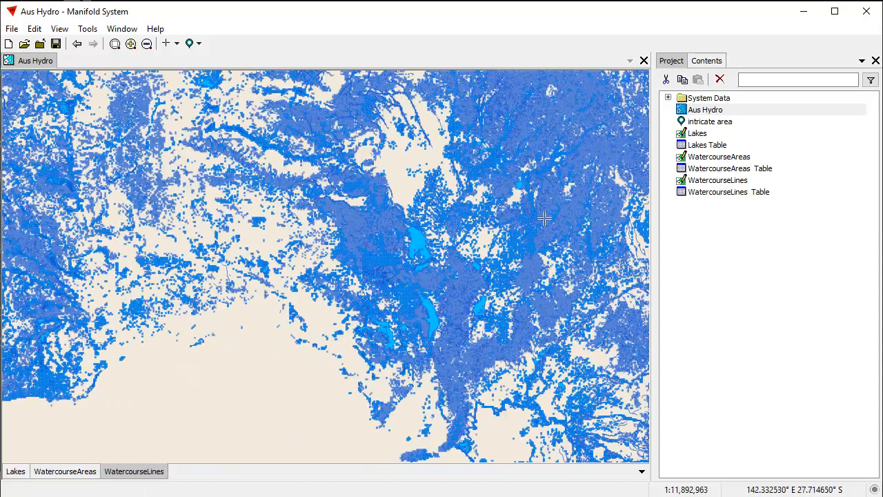
scroll(583, 222, "up", 2)
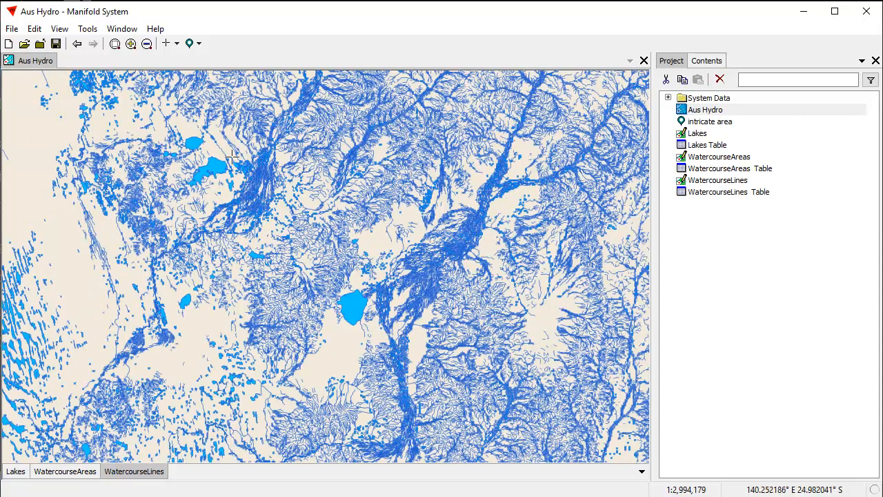
scroll(476, 304, "up", 1)
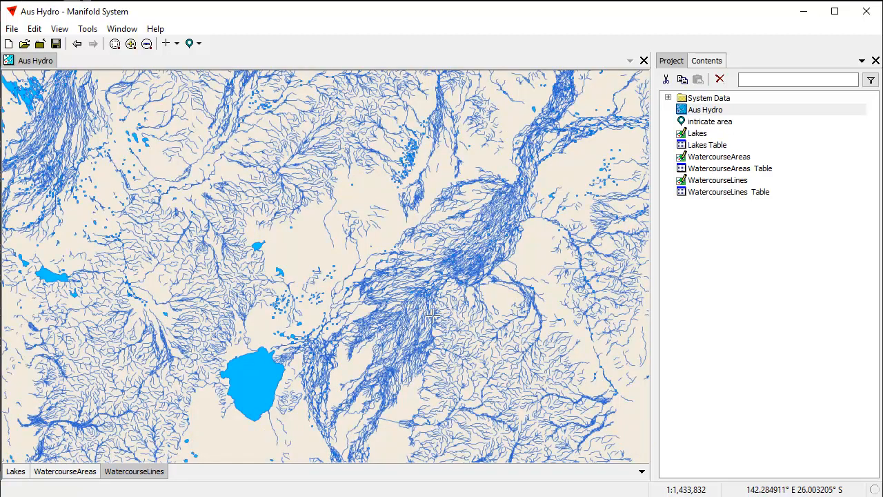
scroll(497, 353, "up", 2)
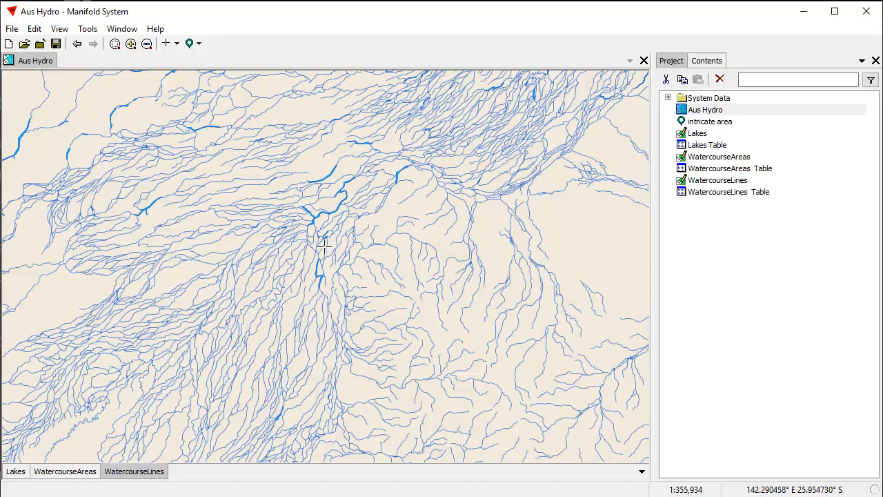
scroll(324, 245, "down", 1)
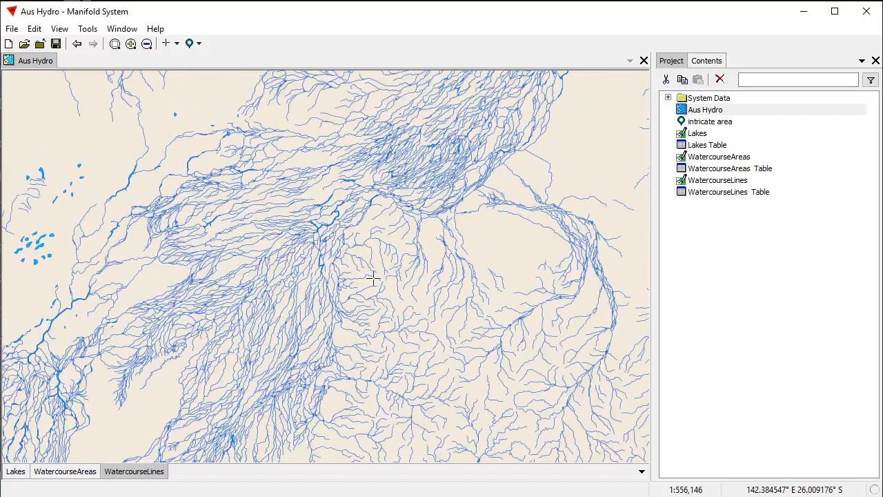
scroll(343, 256, "down", 1)
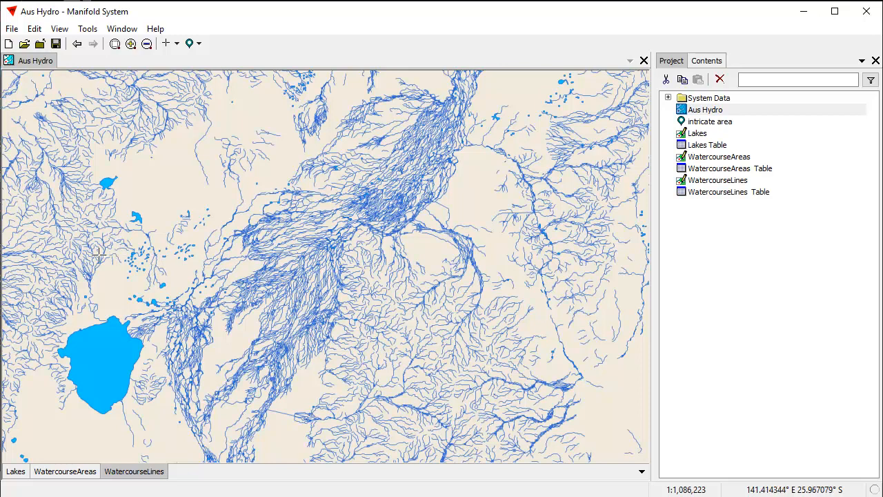
Examine the surroundings of the rounded lake and the braided channels, down to the detail of a single branching watercourse area.
left_click_drag(98, 255, 399, 196)
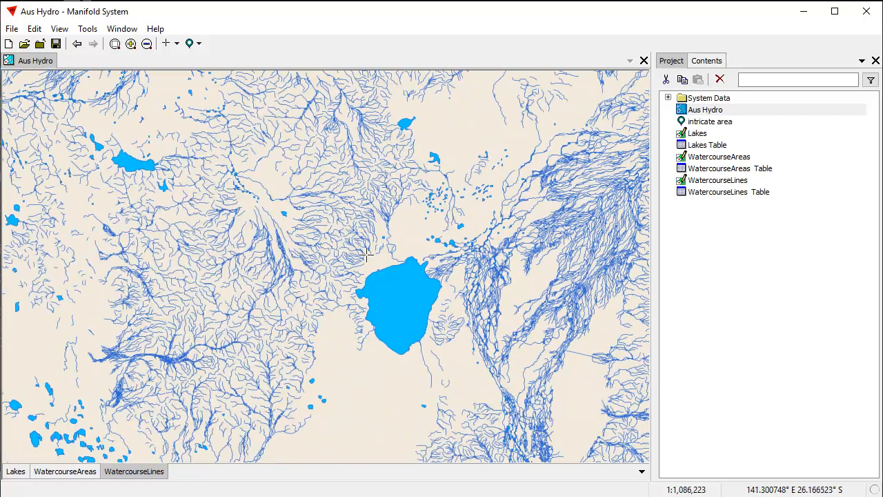
scroll(368, 257, "down", 2)
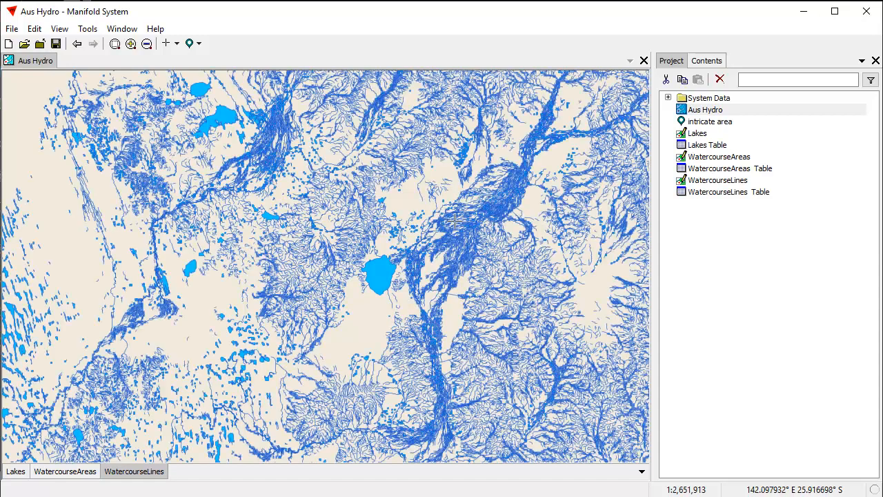
scroll(523, 246, "up", 5)
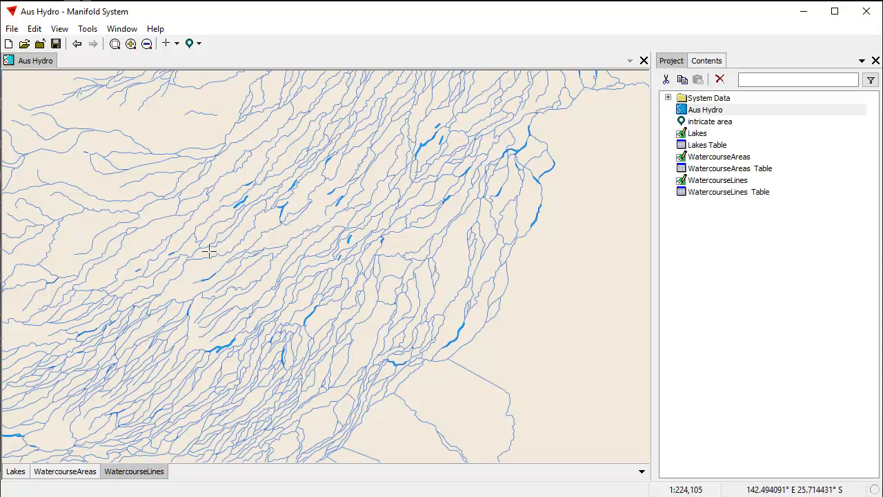
left_click_drag(143, 312, 391, 175)
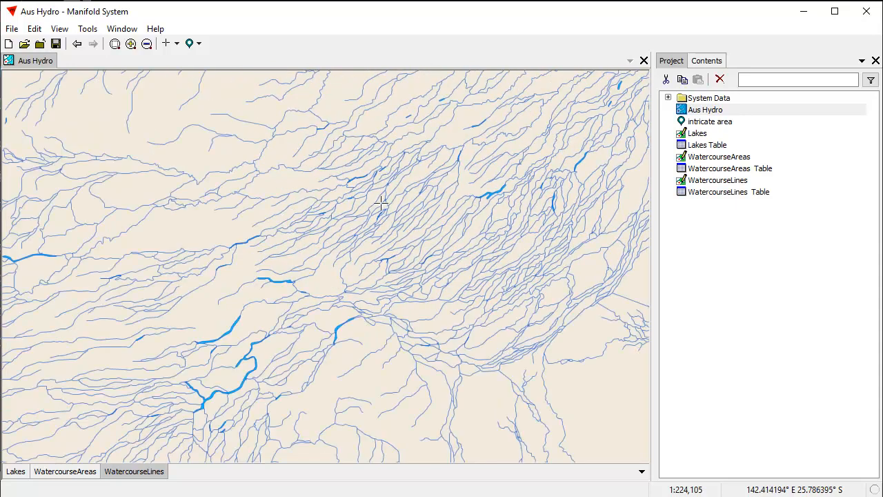
scroll(379, 204, "down", 2)
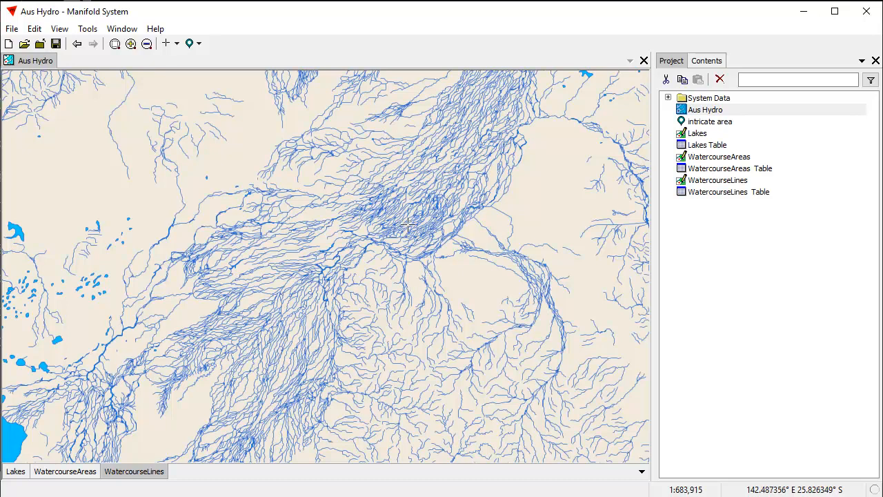
scroll(313, 303, "up", 2)
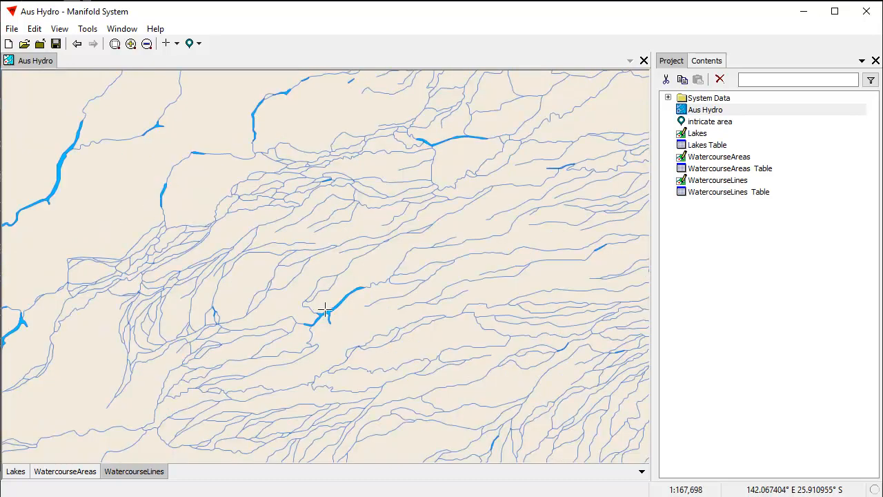
scroll(345, 332, "up", 2)
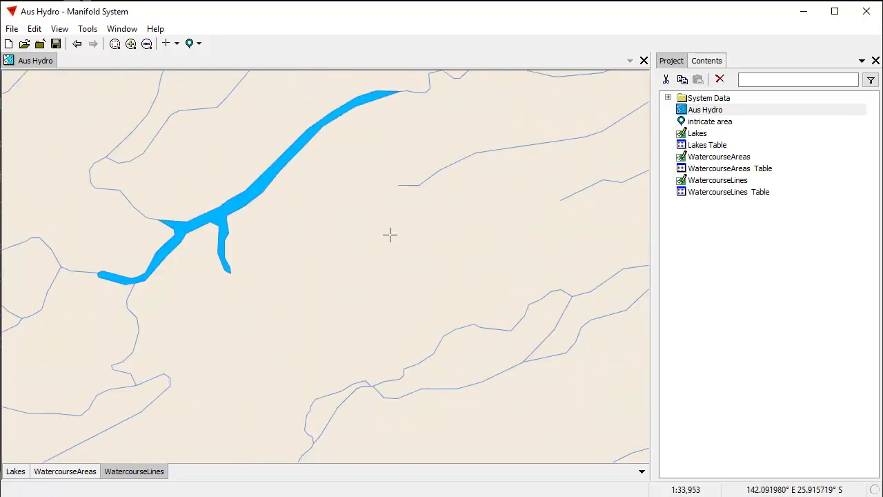
scroll(375, 286, "down", 2)
scroll(417, 250, "down", 2)
left_click_drag(192, 377, 460, 232)
scroll(576, 155, "down", 4)
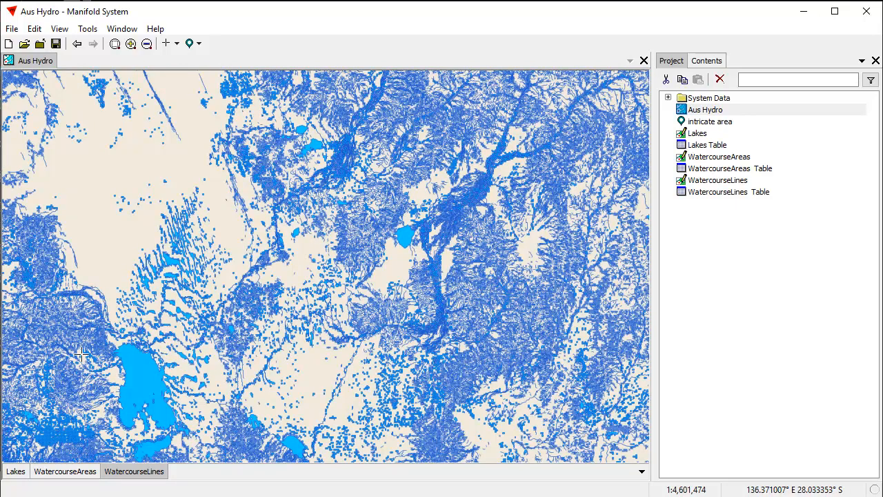
Inspect the large lake in south-central Australia and the scattered small lakes and watercourses to its east.
left_click_drag(49, 331, 178, 409)
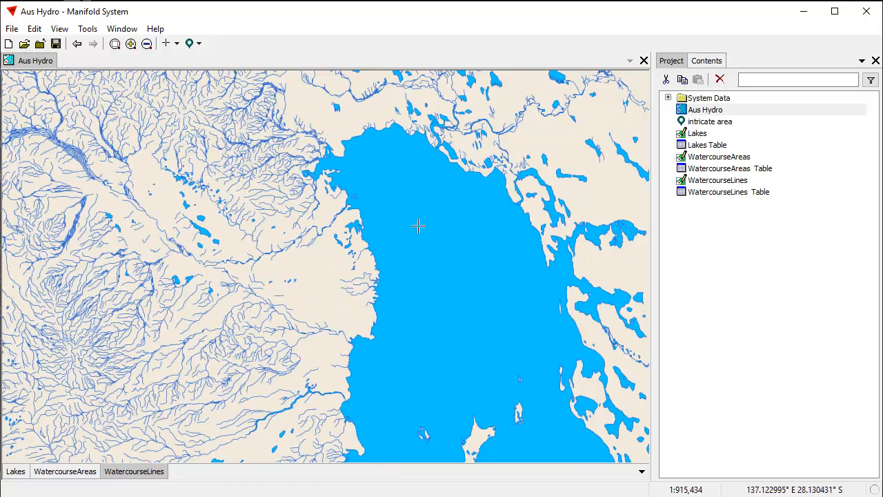
scroll(412, 238, "down", 3)
left_click_drag(560, 177, 455, 222)
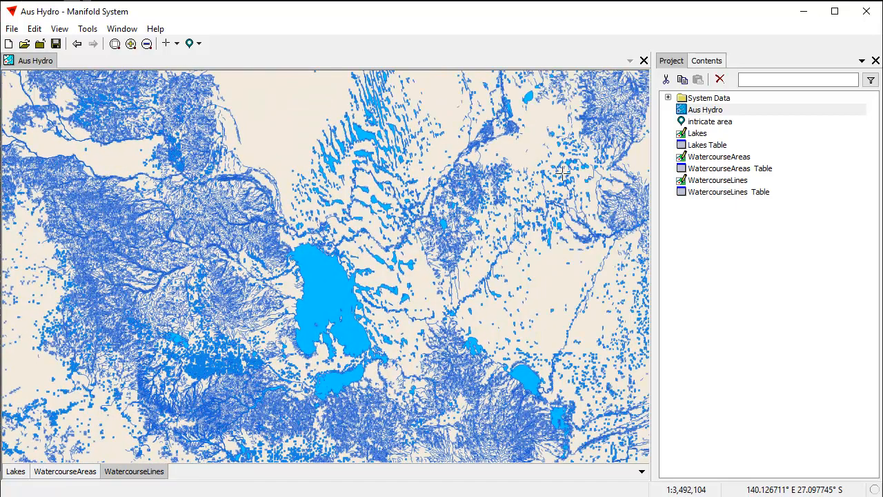
scroll(575, 263, "up", 3)
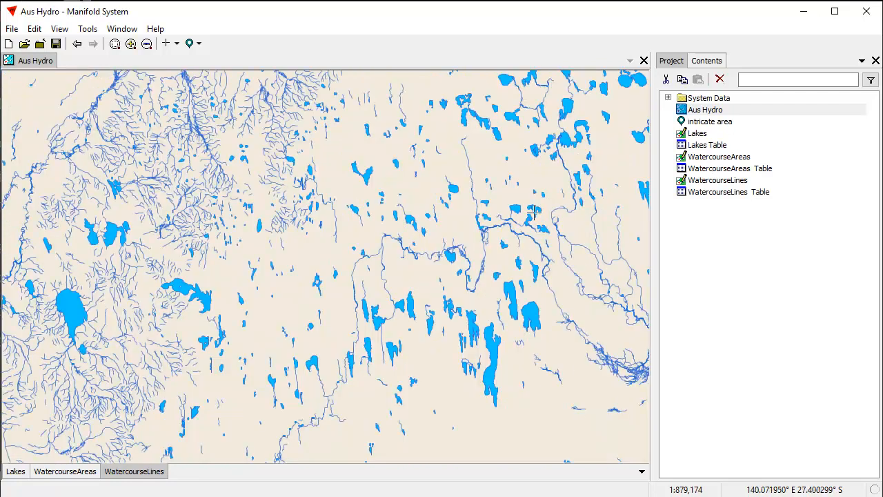
scroll(490, 279, "up", 2)
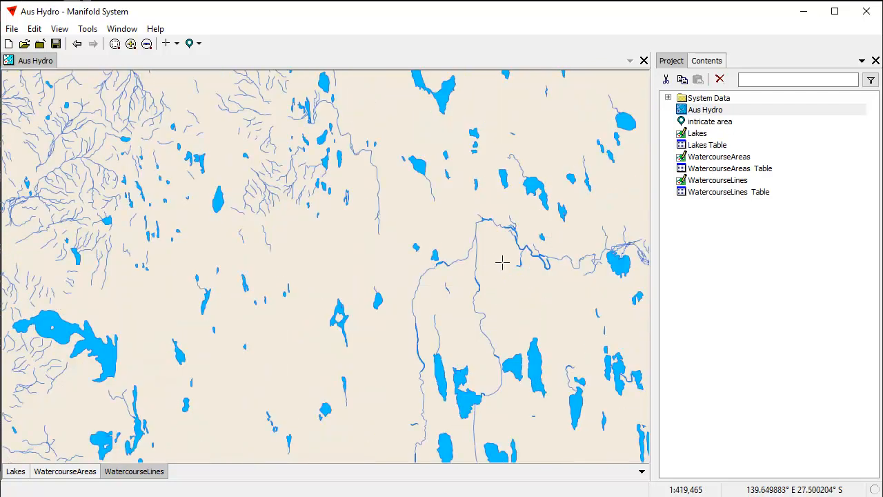
scroll(520, 196, "down", 2)
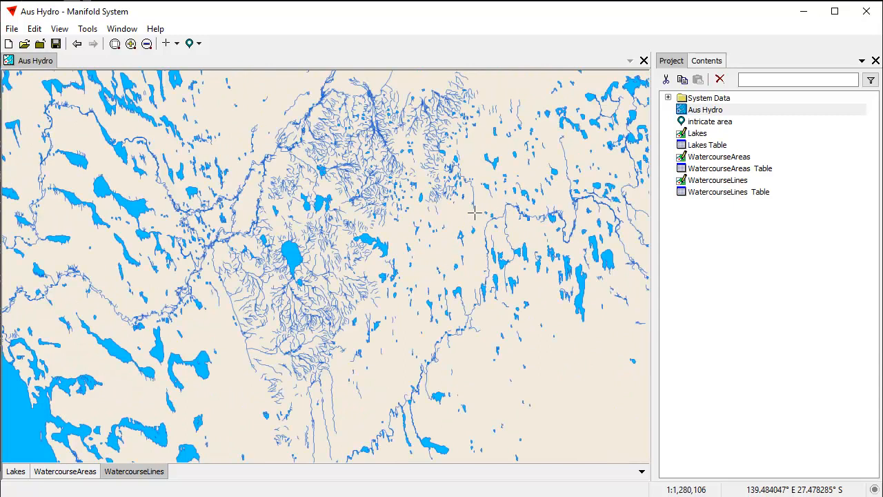
Show the saved location "intricate area" in the active map window.
scroll(463, 245, "down", 3)
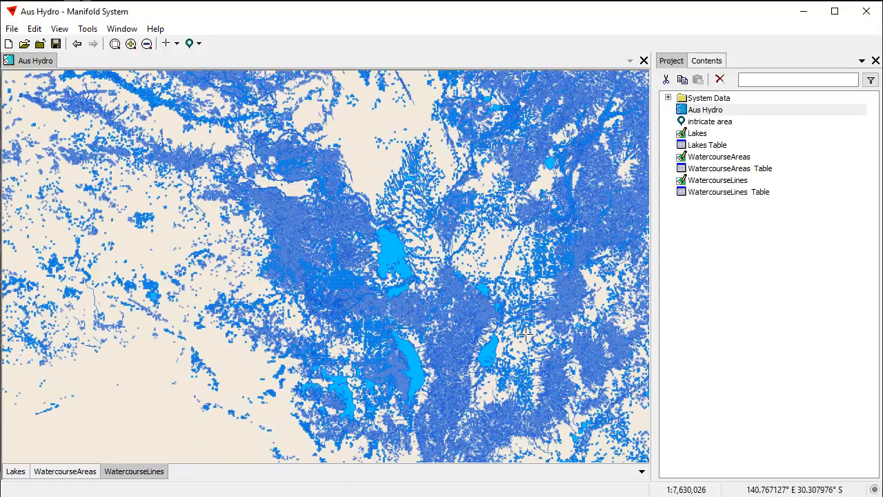
left_click_drag(606, 213, 431, 289)
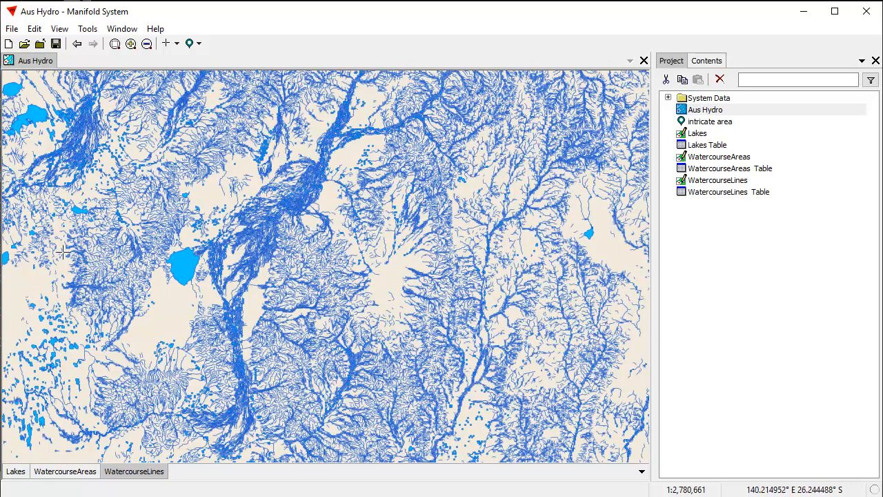
right_click(718, 123)
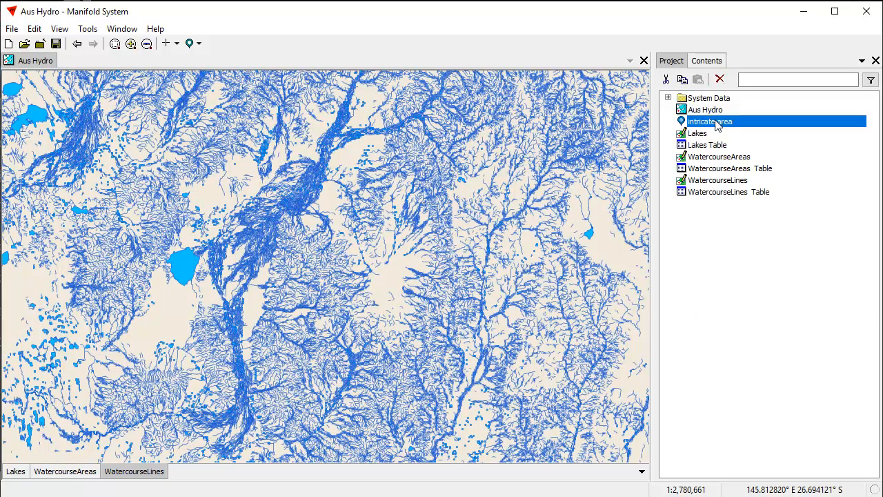
left_click(791, 193)
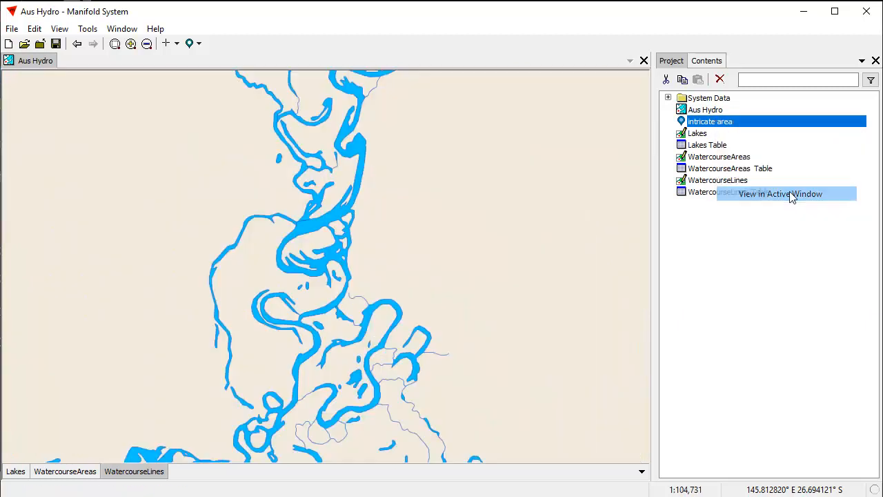
Make WatercourseAreas the active layer and select the main winding river area running through the intricate channels.
scroll(417, 253, "down", 3)
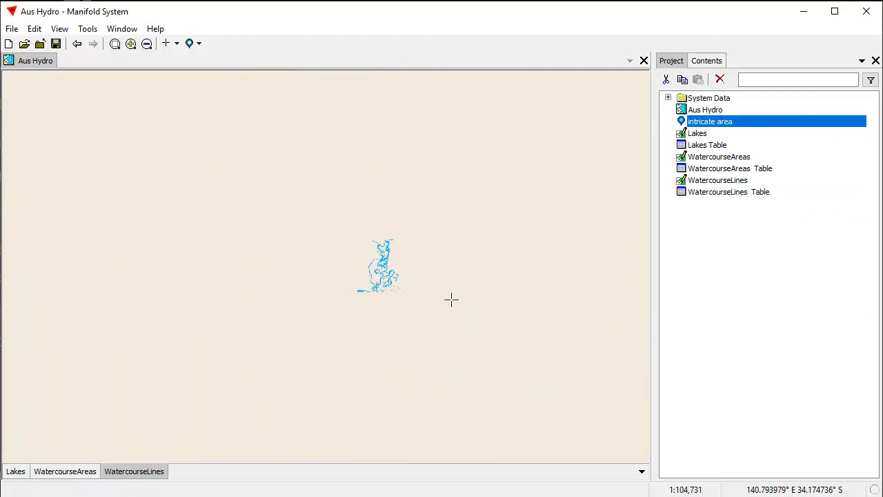
scroll(492, 310, "down", 8)
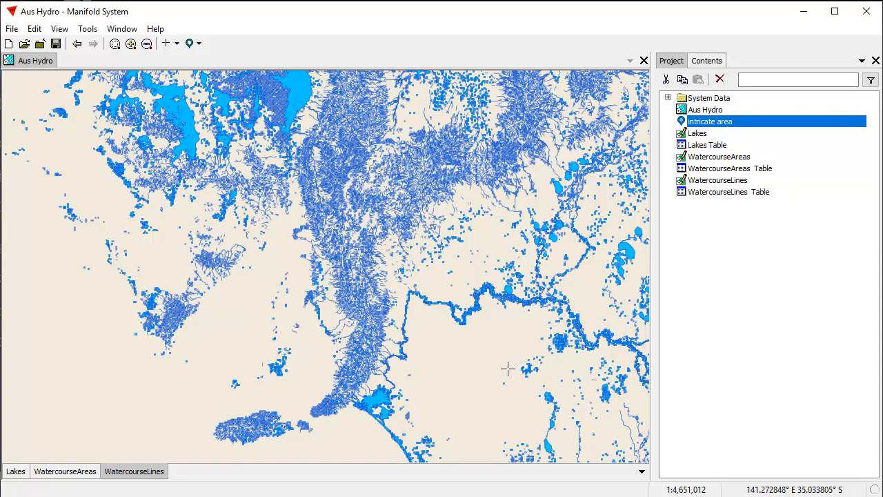
scroll(498, 366, "down", 5)
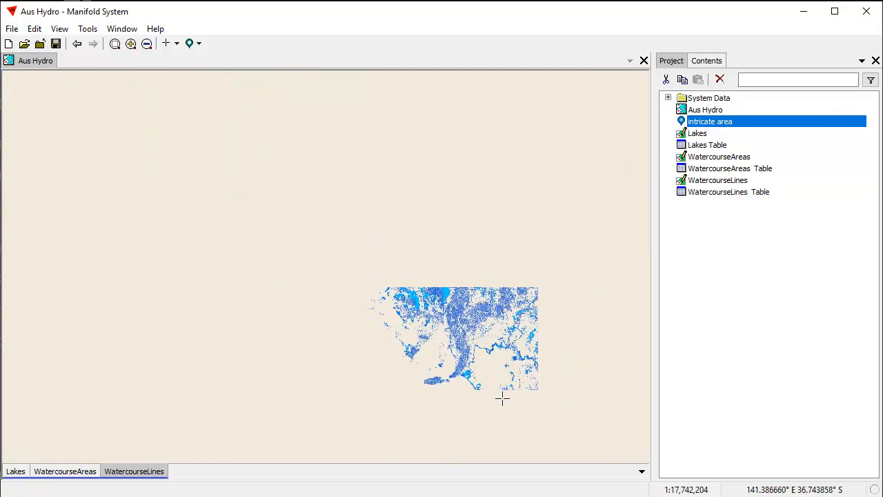
scroll(504, 352, "up", 5)
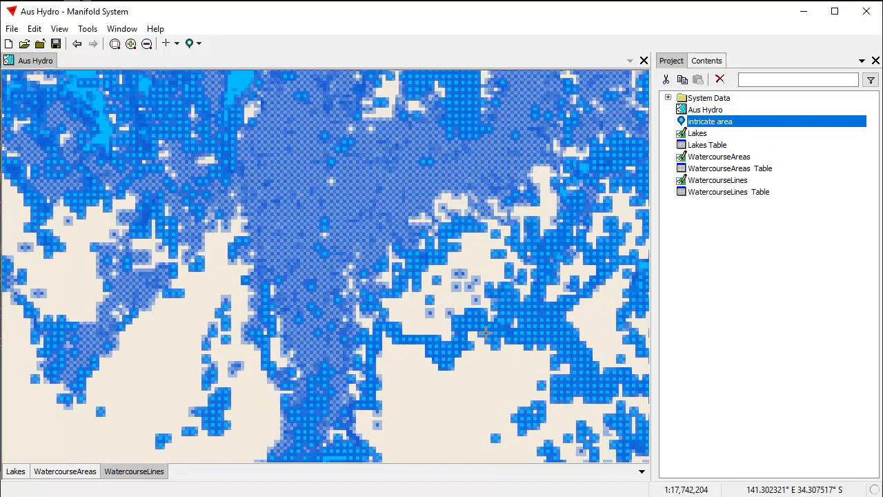
scroll(467, 345, "up", 6)
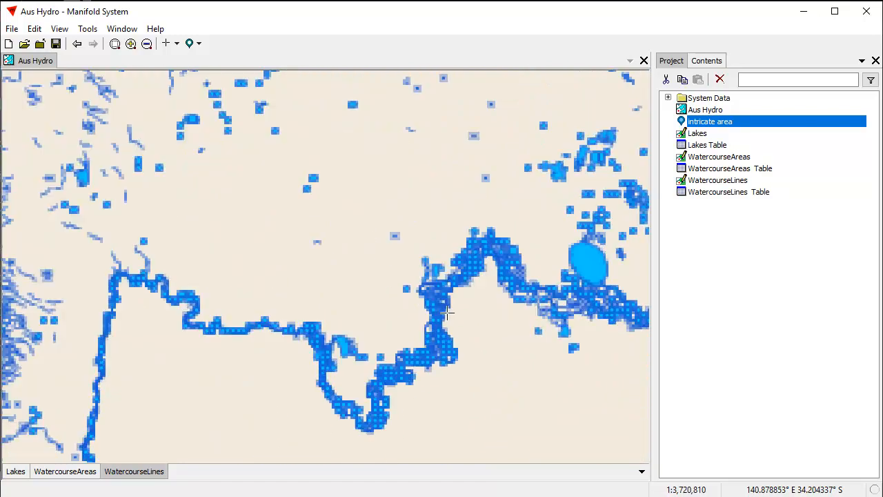
left_click(68, 471)
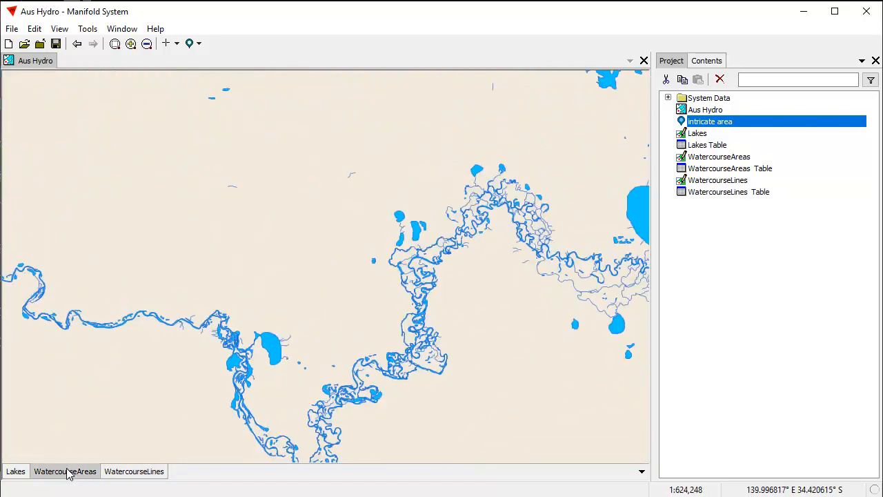
scroll(422, 304, "up", 3)
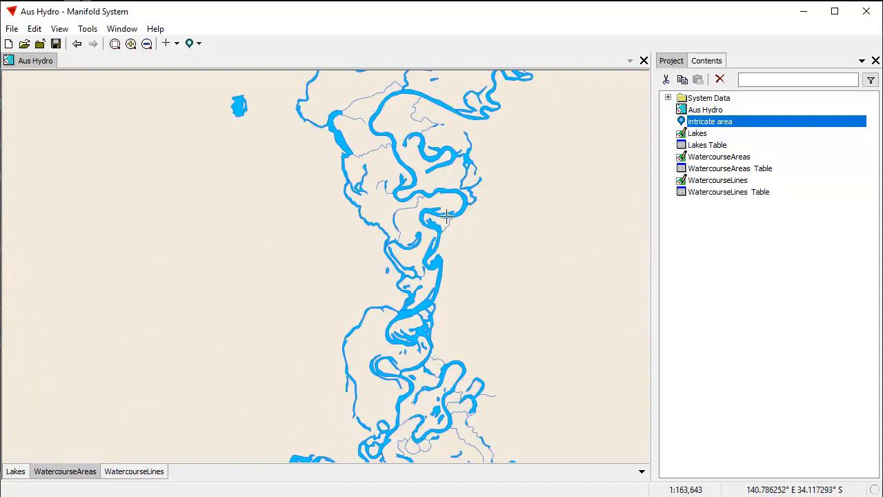
left_click(433, 264)
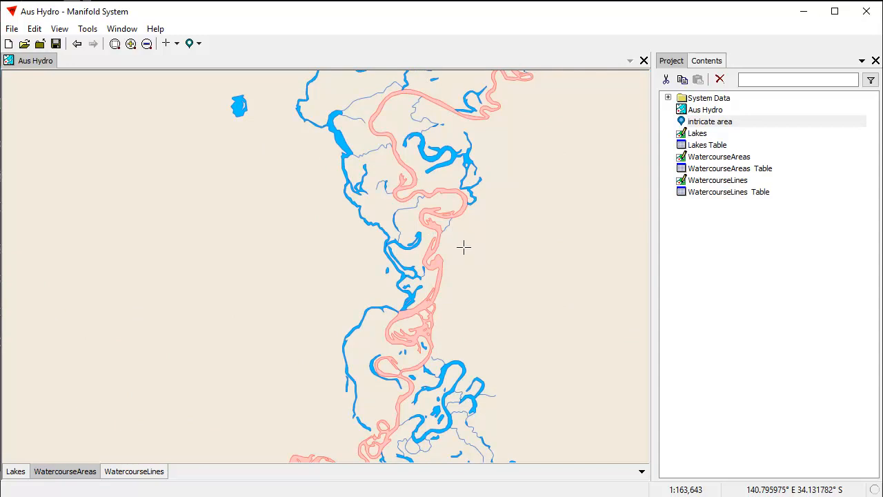
Trace the full extent of the selected river area, both northeast and southwest toward the coastal lake, at different scales.
left_click_drag(407, 355, 460, 206)
left_click_drag(478, 162, 375, 397)
left_click_drag(493, 147, 363, 327)
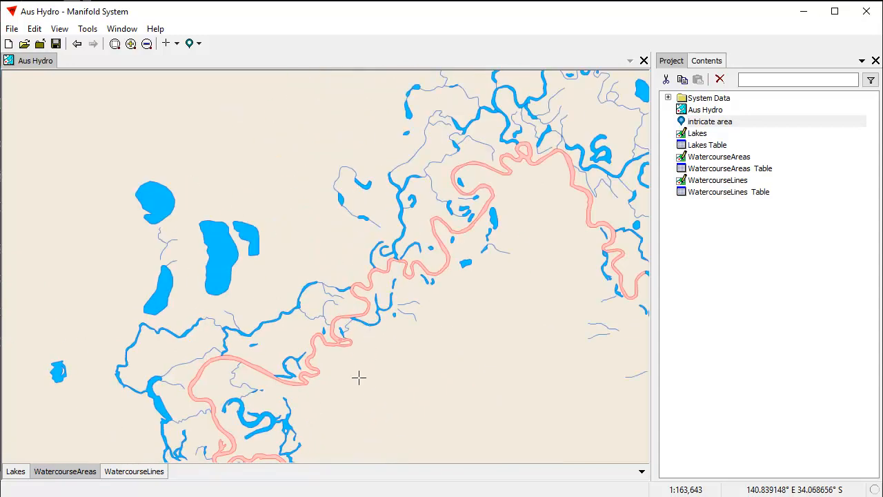
left_click_drag(366, 376, 462, 218)
scroll(363, 302, "down", 3)
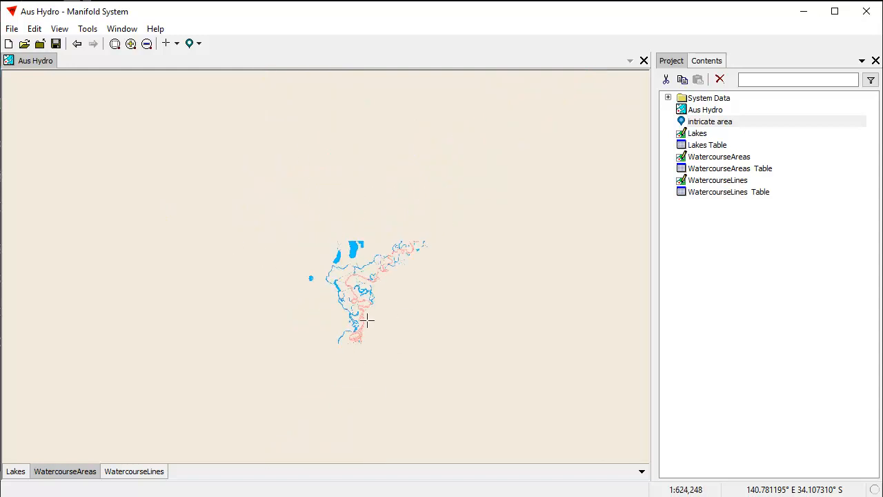
scroll(362, 340, "down", 2)
left_click_drag(231, 381, 382, 344)
left_click_drag(314, 380, 385, 239)
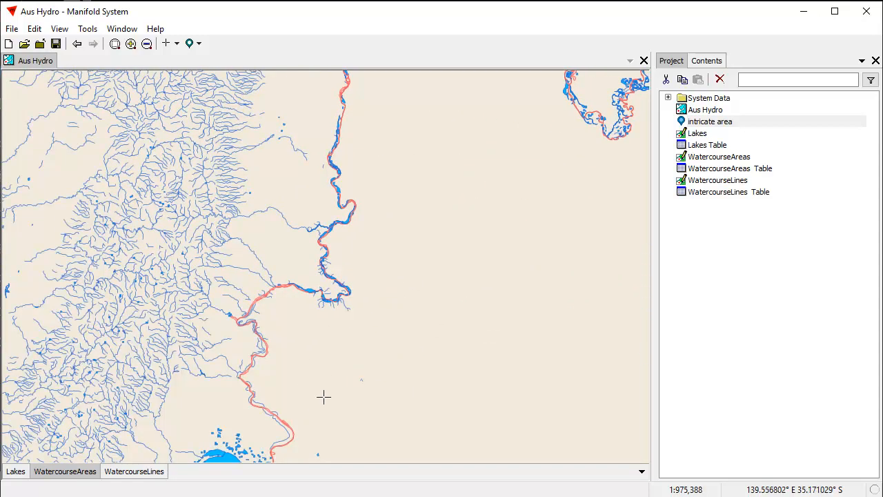
left_click_drag(317, 407, 336, 236)
left_click_drag(416, 178, 207, 416)
left_click_drag(399, 201, 299, 400)
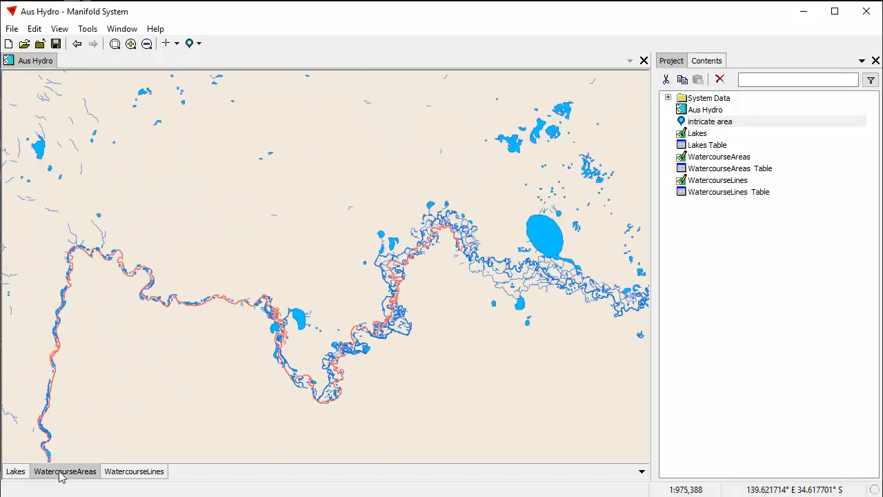
Clear the selection of the river area in the WatercourseAreas layer.
left_click(134, 472)
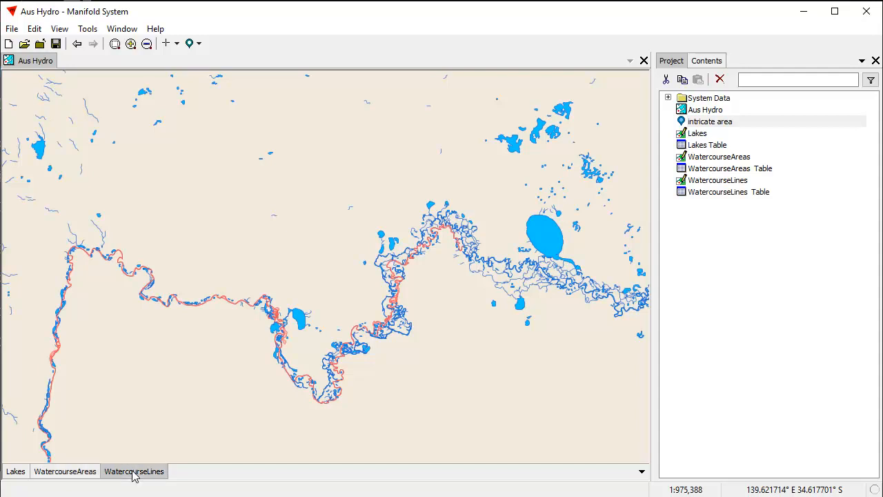
left_click(86, 474)
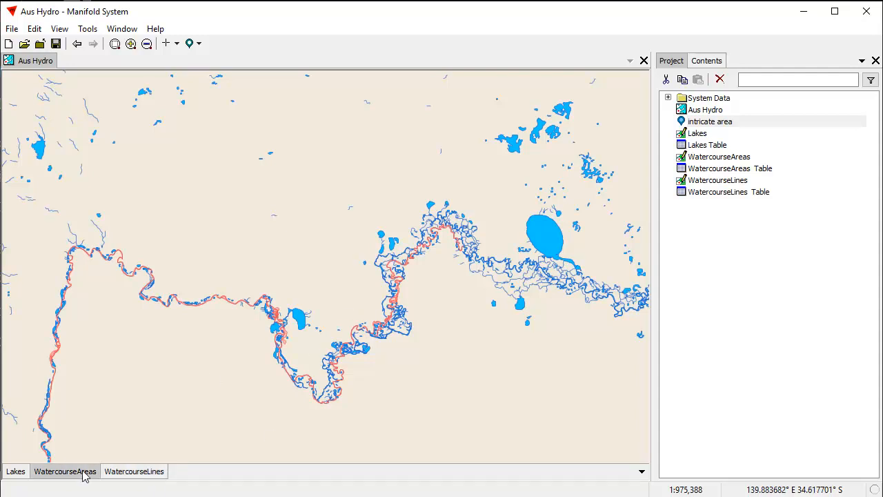
left_click(34, 29)
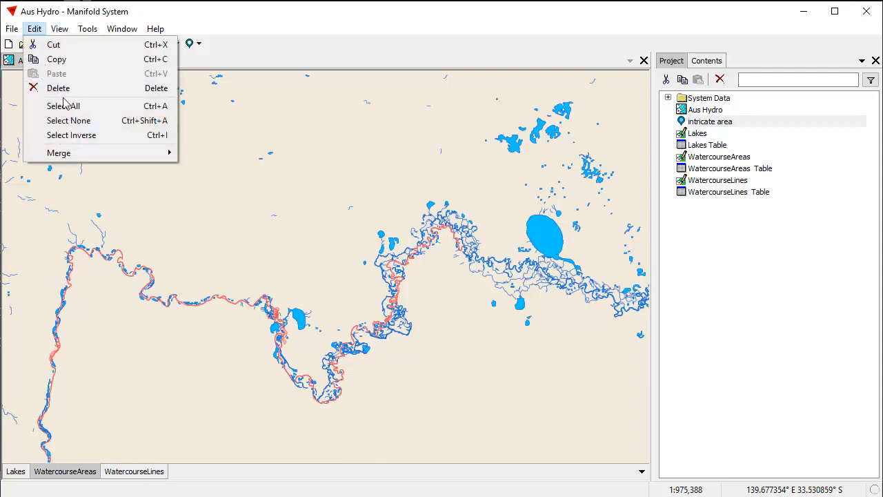
left_click(62, 121)
Check the number of records in the WatercourseLines and Lakes layers.
left_click(139, 475)
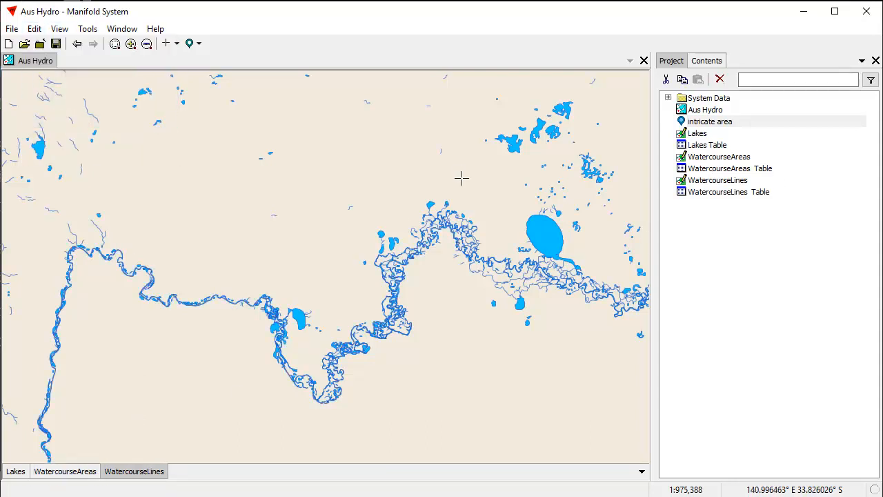
left_click(706, 62)
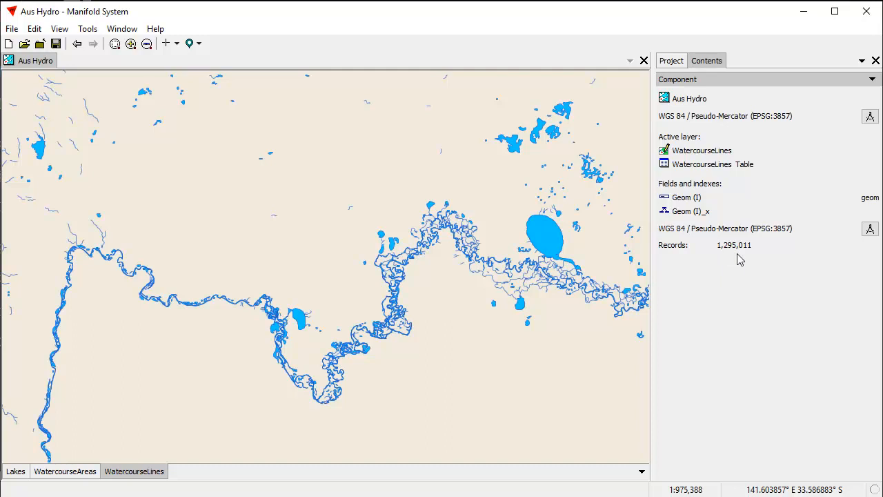
left_click(16, 472)
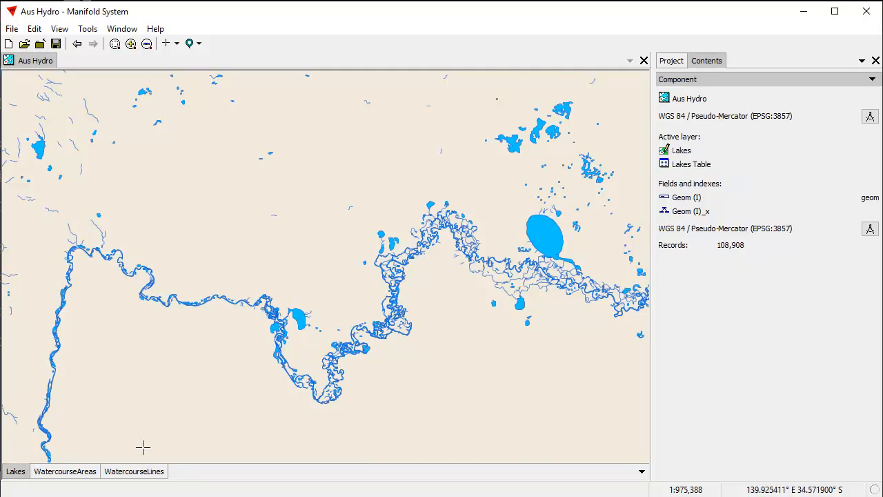
left_click(149, 472)
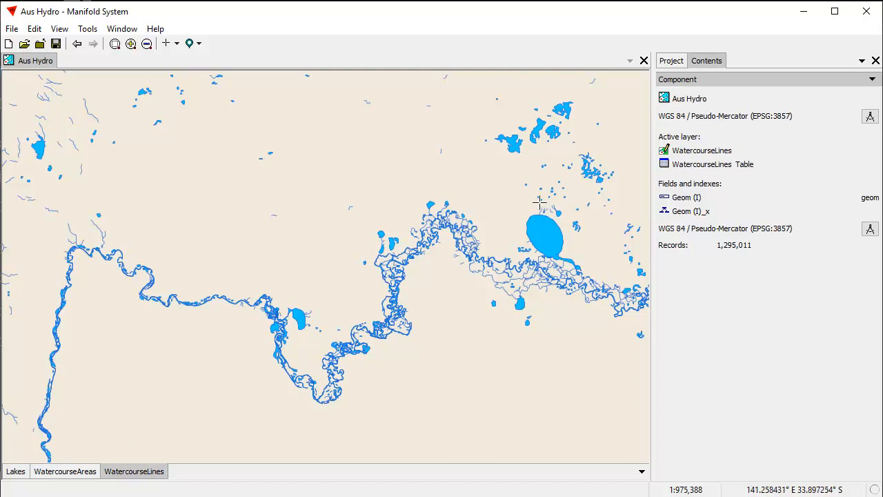
Examine the dense network of watercourse lines in southeastern Australia, from the regional overview down to individual streams.
scroll(583, 290, "up", 3)
scroll(434, 231, "down", 4)
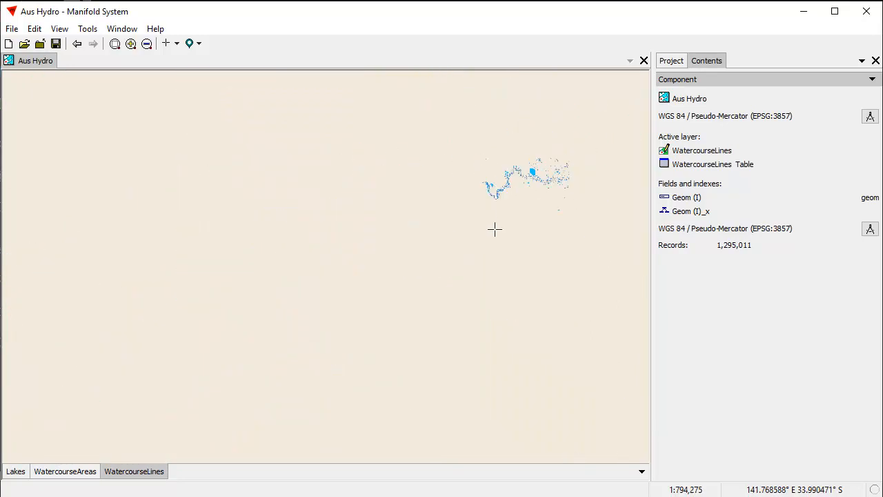
scroll(561, 156, "down", 2)
left_click_drag(599, 124, 343, 254)
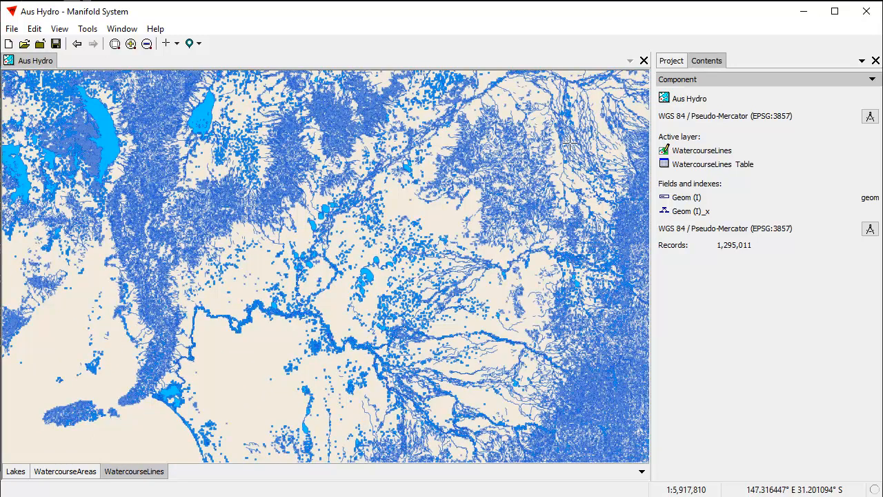
left_click_drag(540, 237, 207, 225)
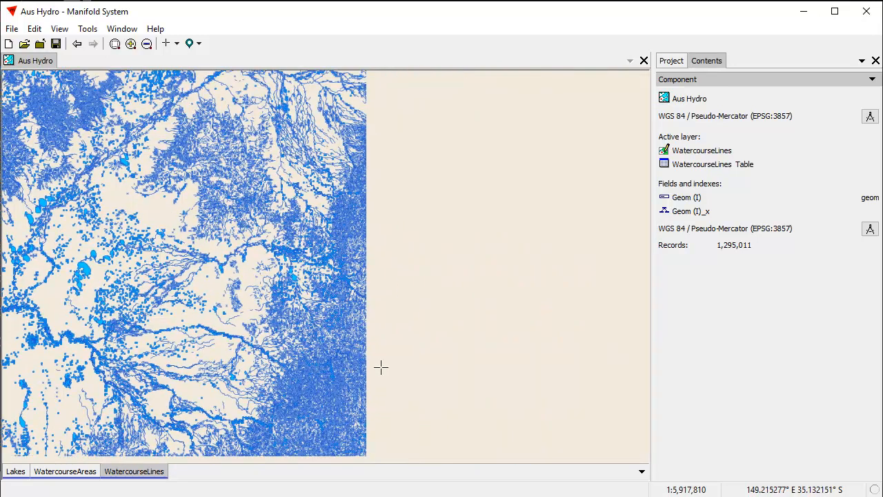
scroll(405, 249, "up", 2)
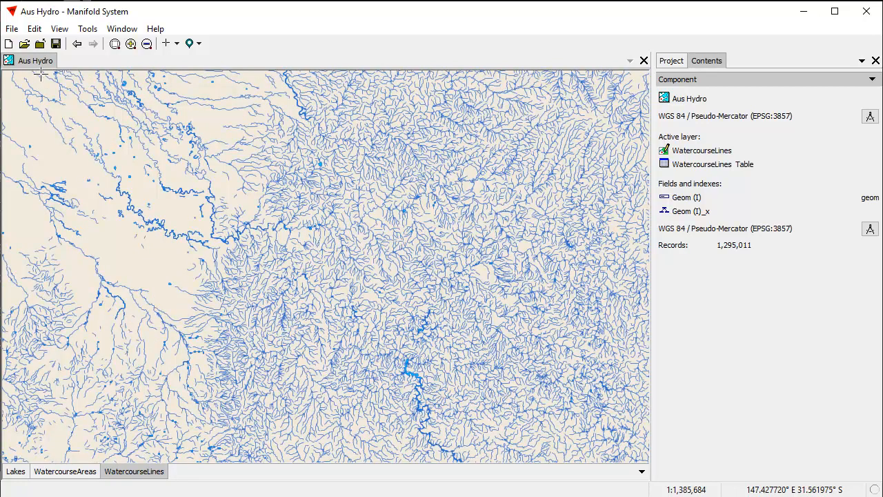
Undock the Aus Hydro map into a floating window and enlarge it to cover most of the workspace.
left_click_drag(38, 60, 113, 104)
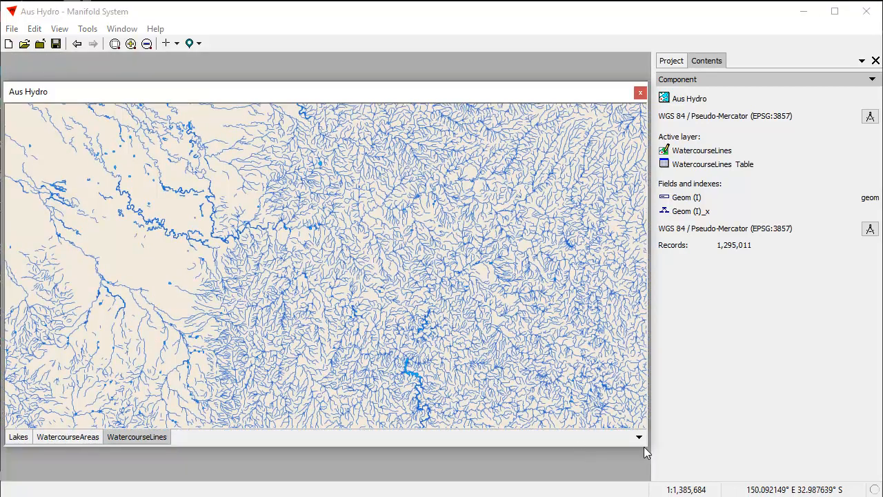
left_click_drag(645, 449, 842, 490)
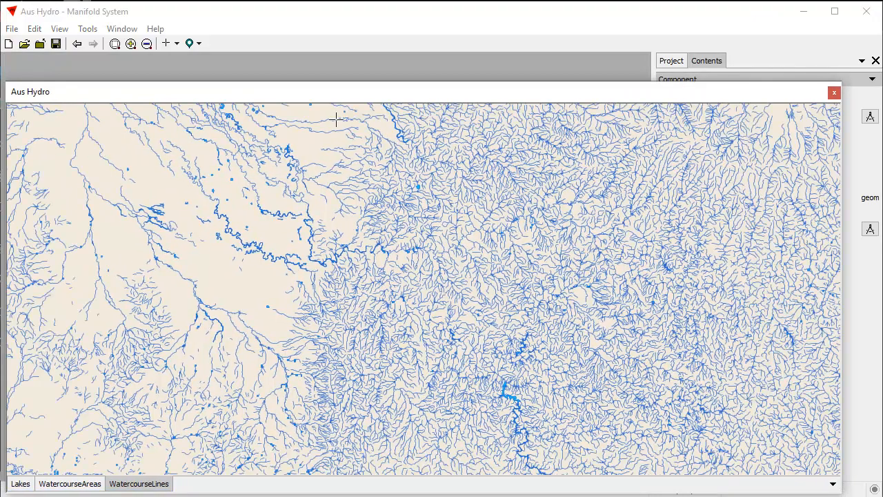
left_click_drag(391, 82, 398, 20)
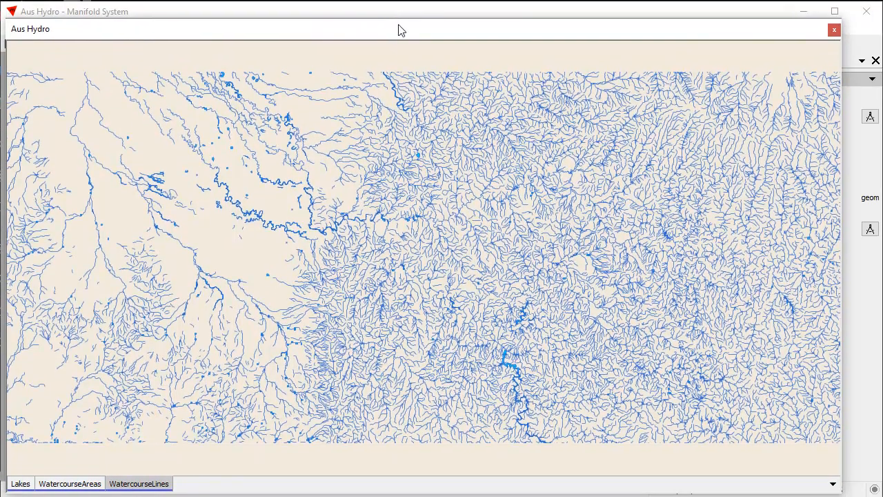
Examine the branching reservoir in the southeast and the large lakes of south-central Australia in the floating map window.
left_click_drag(523, 343, 448, 210)
left_click_drag(377, 201, 493, 269)
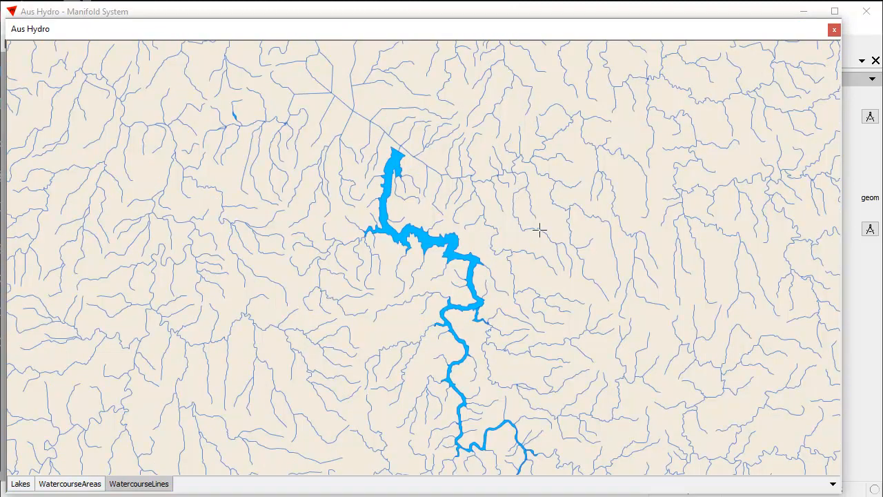
scroll(527, 337, "down", 4)
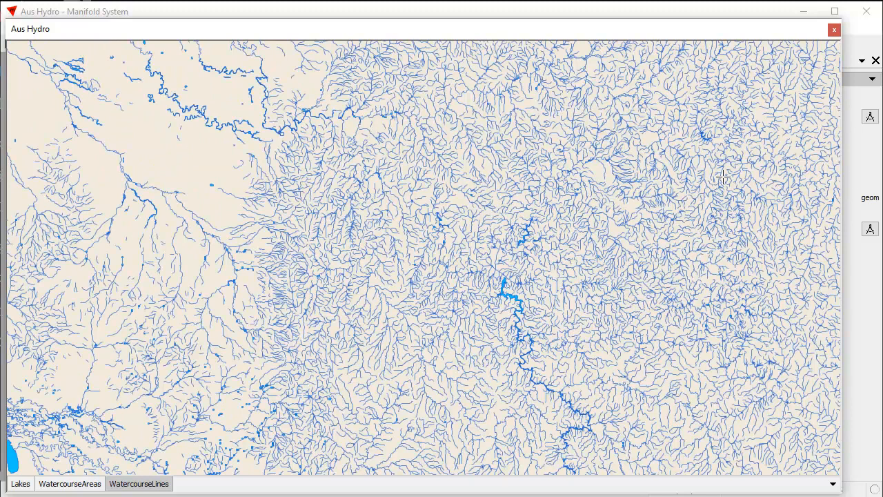
scroll(661, 163, "down", 5)
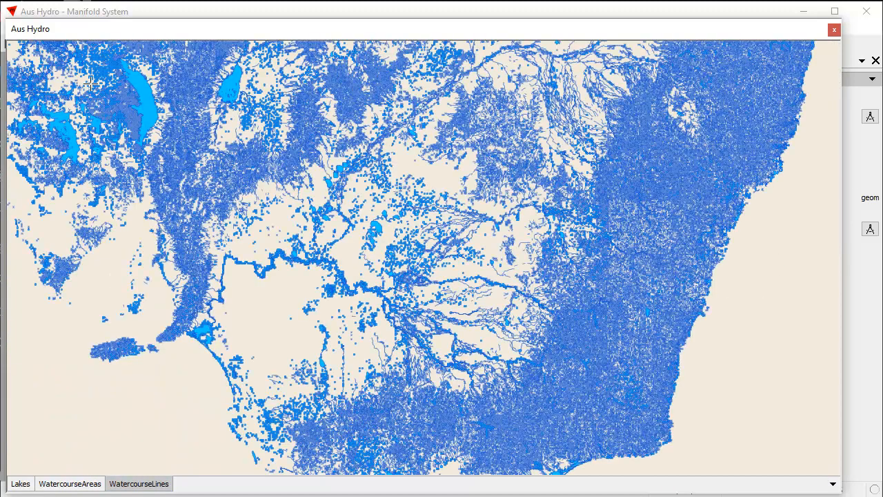
scroll(139, 163, "up", 5)
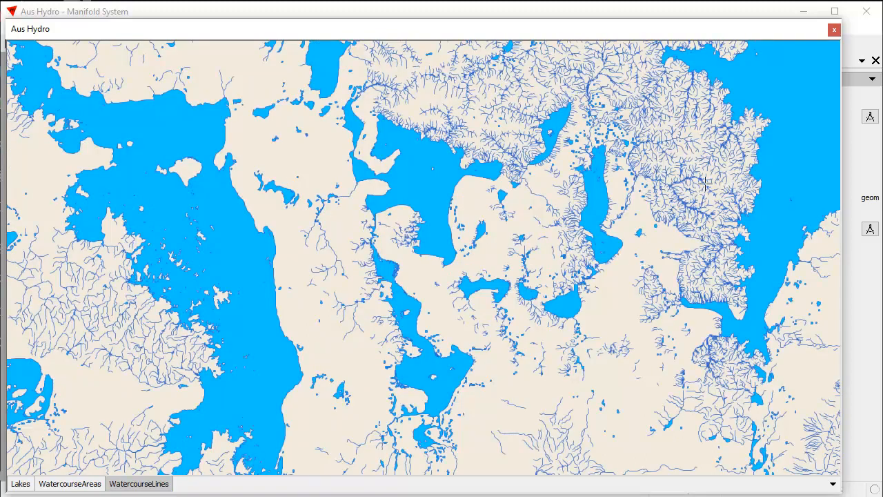
scroll(736, 259, "down", 6)
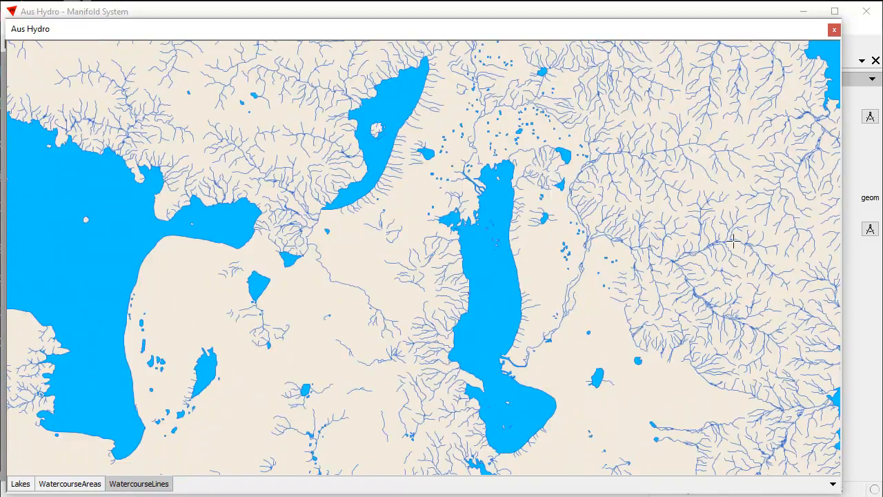
Examine the lakes, rivers and dense watercourse networks across several regions of Australia in the floating Aus Hydro map window.
left_click_drag(754, 135, 377, 266)
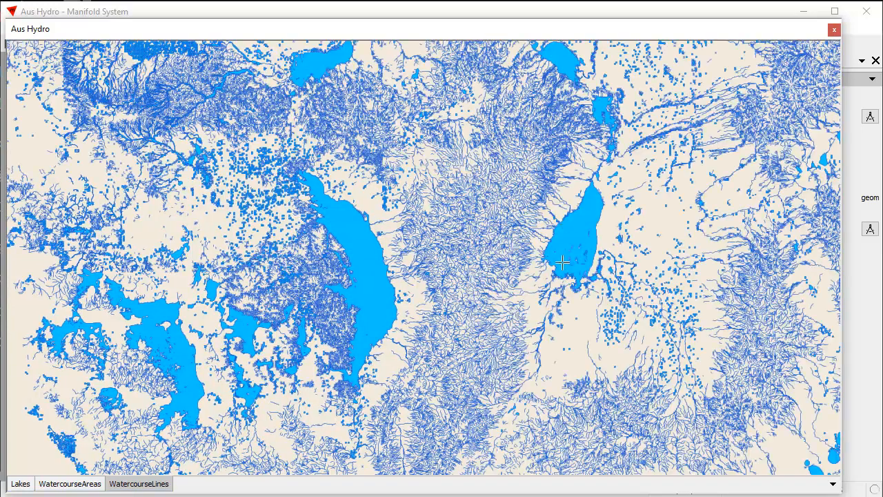
left_click_drag(602, 128, 554, 265)
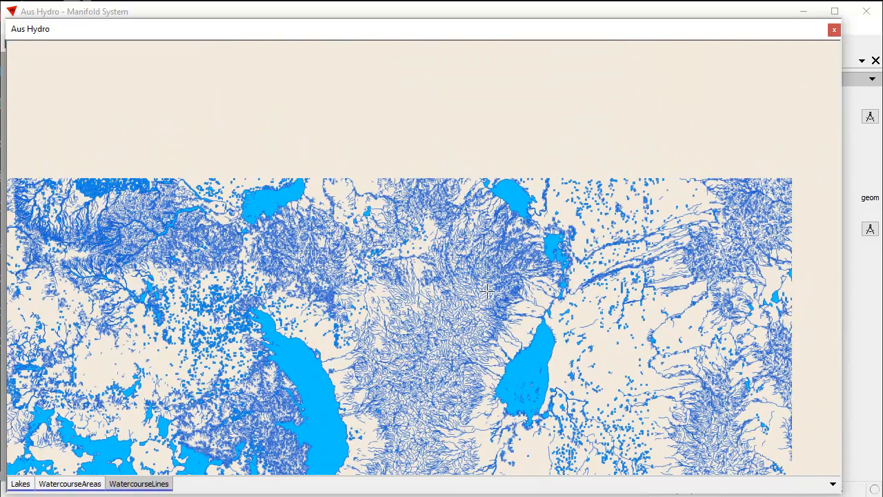
scroll(239, 249, "up", 2)
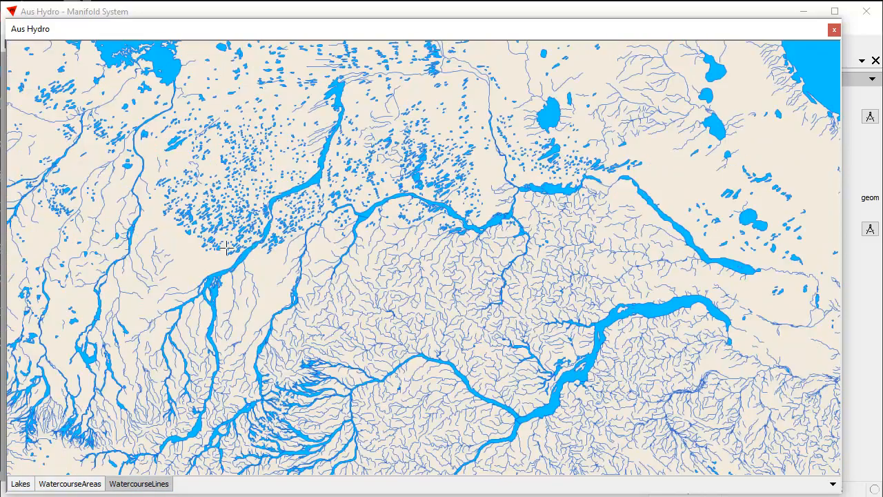
scroll(626, 318, "down", 2)
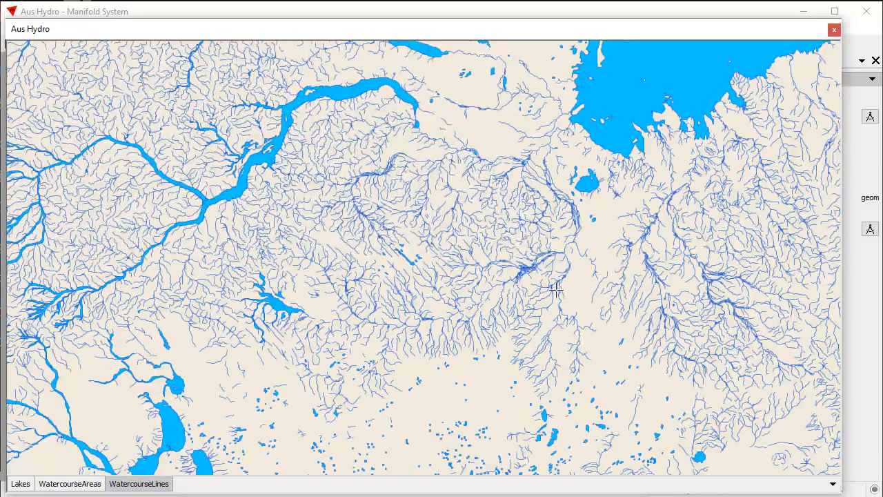
scroll(642, 348, "down", 3)
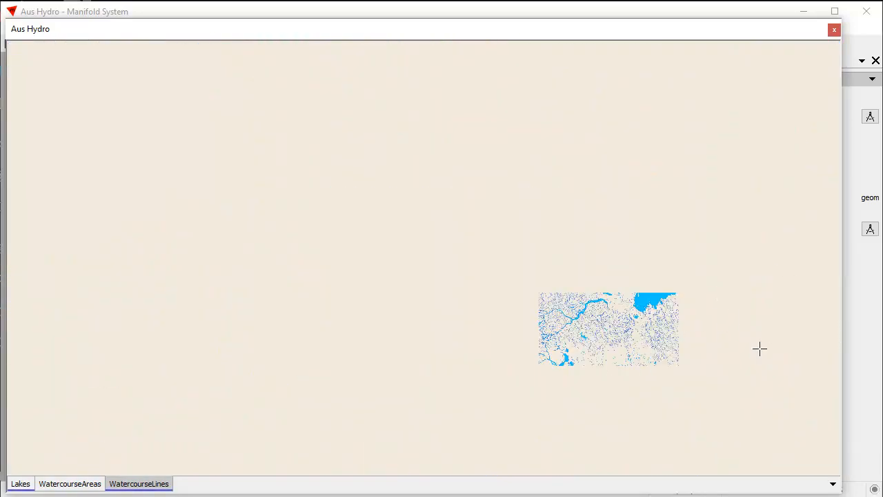
scroll(737, 277, "up", 3)
left_click_drag(748, 242, 340, 318)
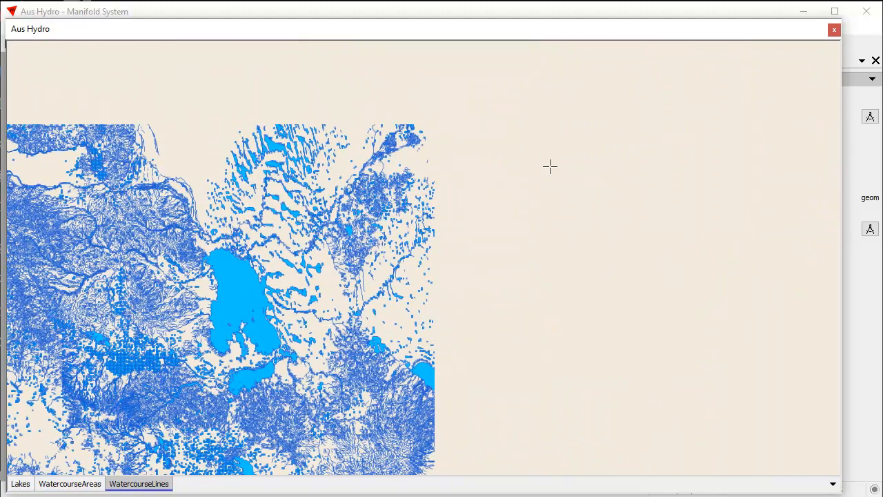
left_click_drag(718, 164, 337, 352)
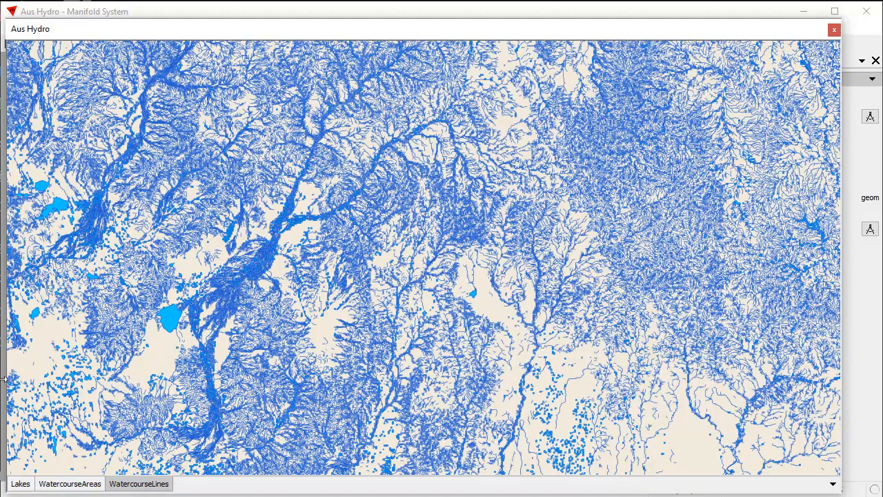
Dock the Aus Hydro map back into the main window and show the project's component list.
double_click(271, 29)
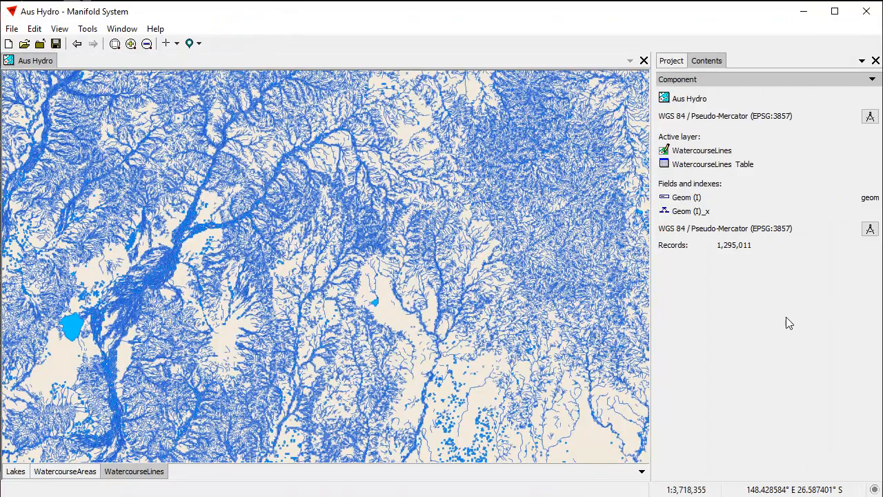
left_click(671, 61)
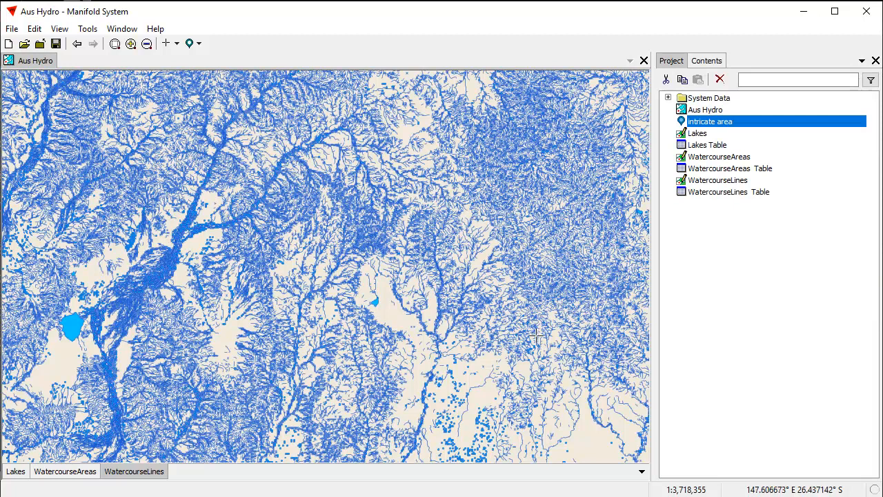
scroll(504, 270, "down", 3)
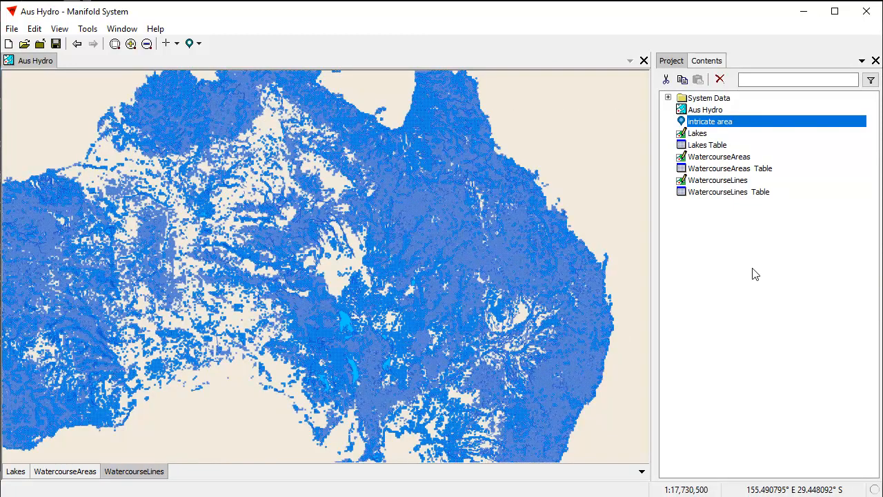
Duplicate the WatercourseLines drawing within the project by copying and pasting it.
left_click(721, 181)
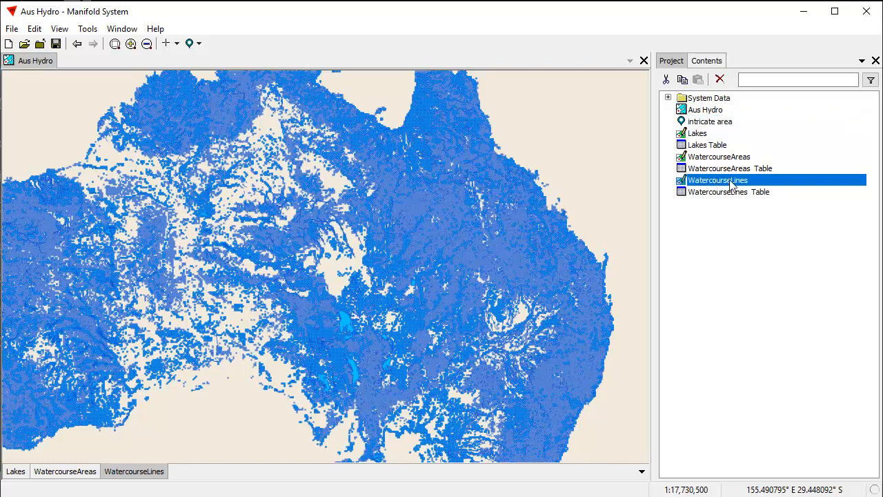
right_click(711, 179)
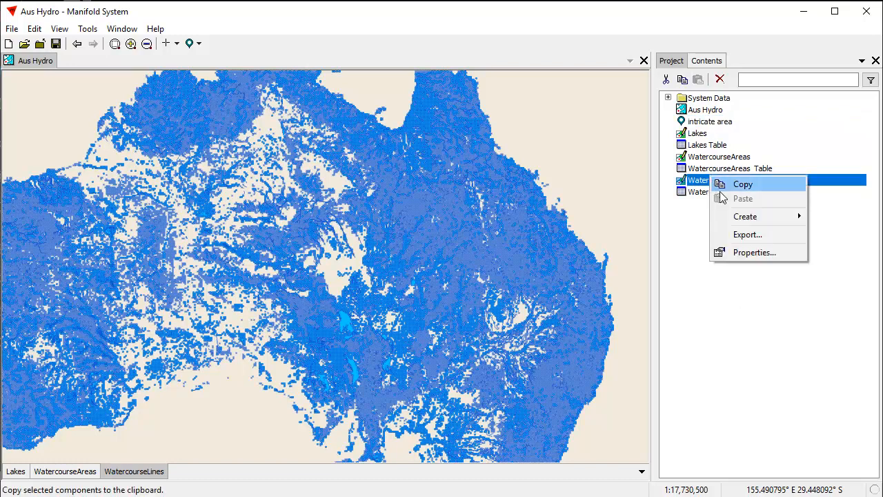
left_click(739, 184)
right_click(737, 272)
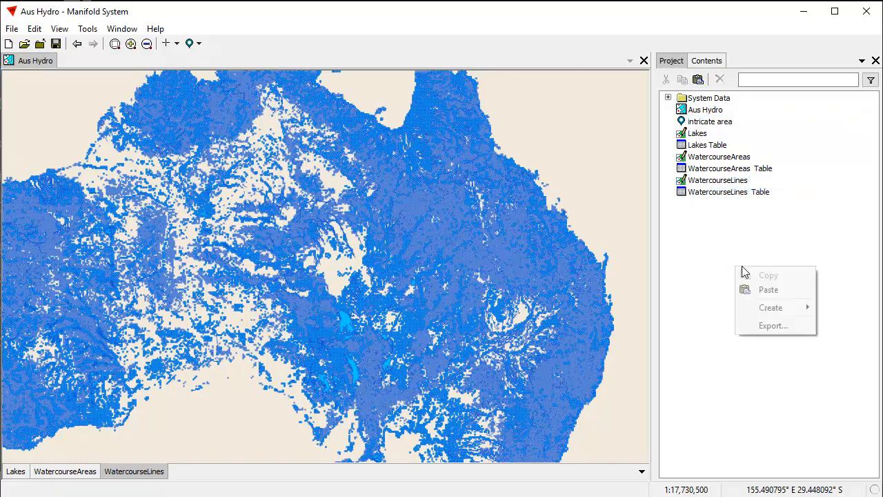
left_click(772, 289)
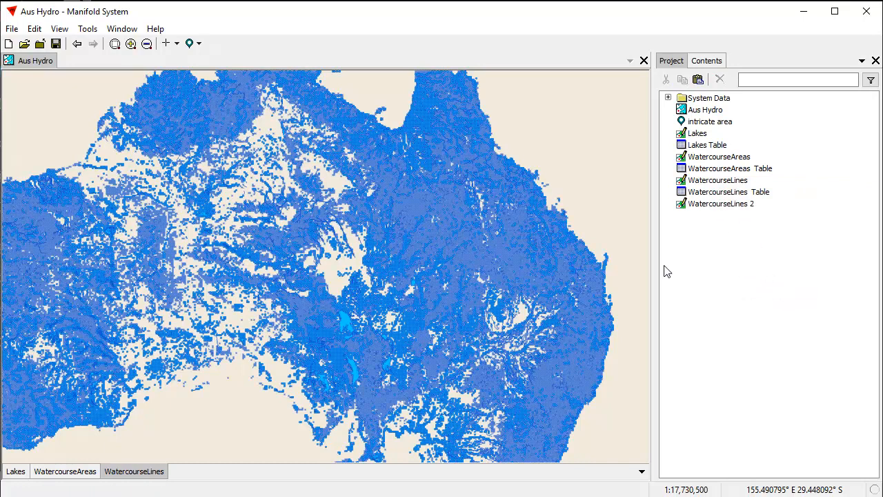
Open the WatercourseLines 2 drawing and examine its streams at regional and close-up scales near the eastern coast.
double_click(727, 206)
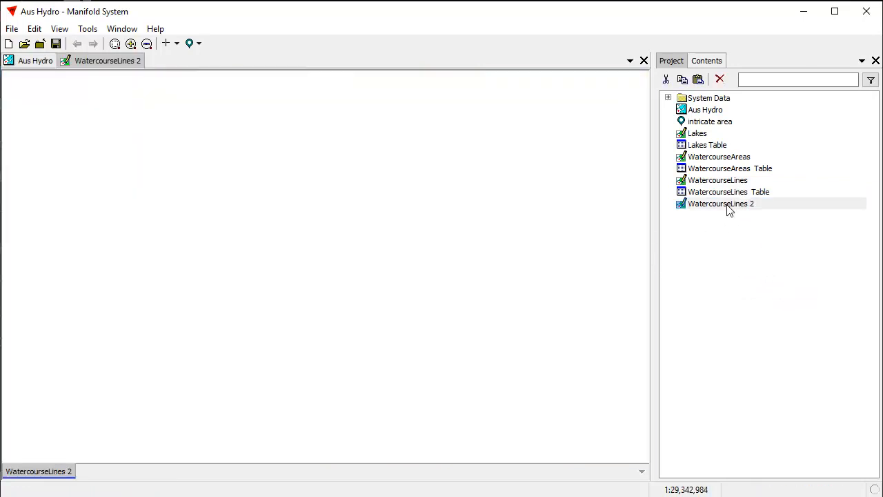
scroll(467, 216, "up", 3)
scroll(461, 336, "up", 2)
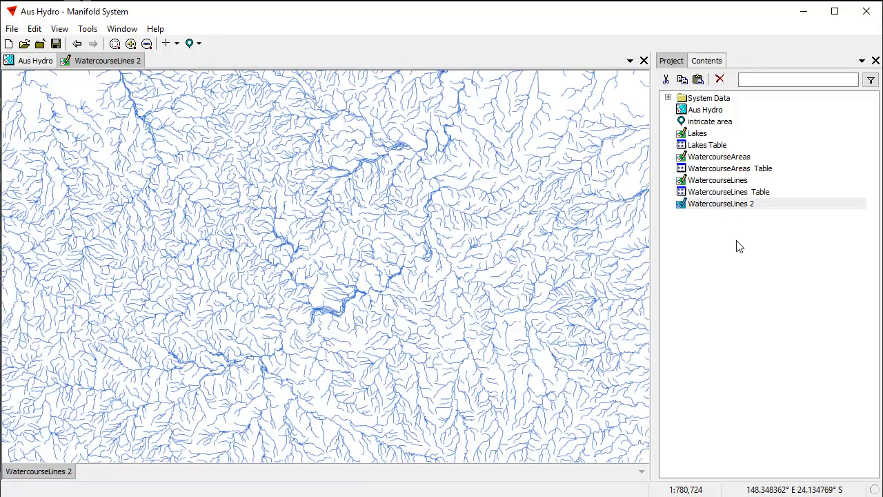
scroll(228, 303, "down", 2)
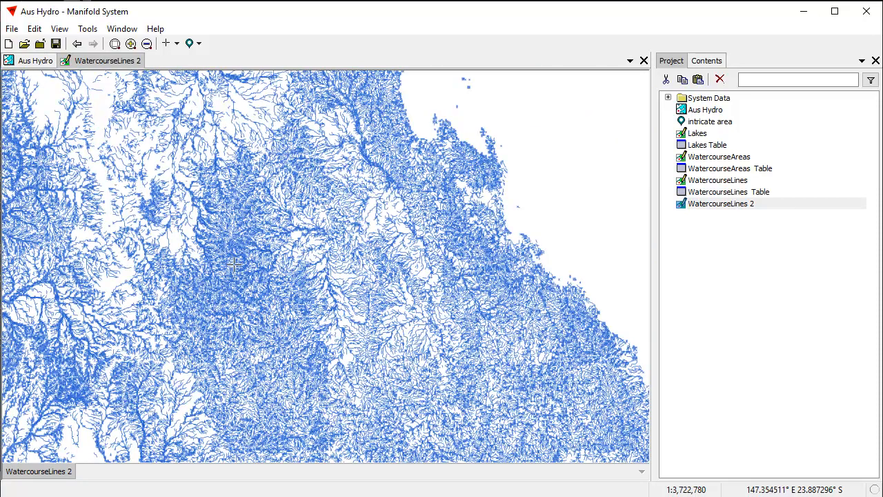
scroll(349, 338, "up", 2)
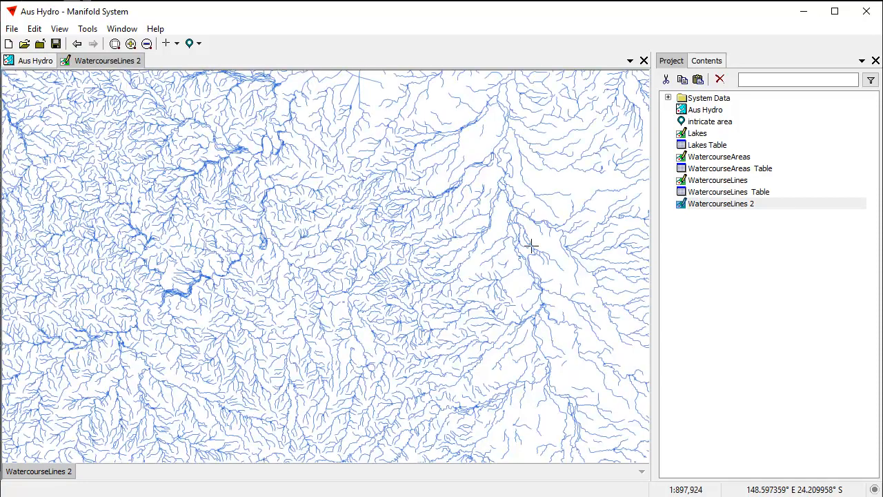
Change the line stroke color of the WatercourseLines 2 drawing to bright green in its style settings.
left_click(707, 60)
left_click(684, 80)
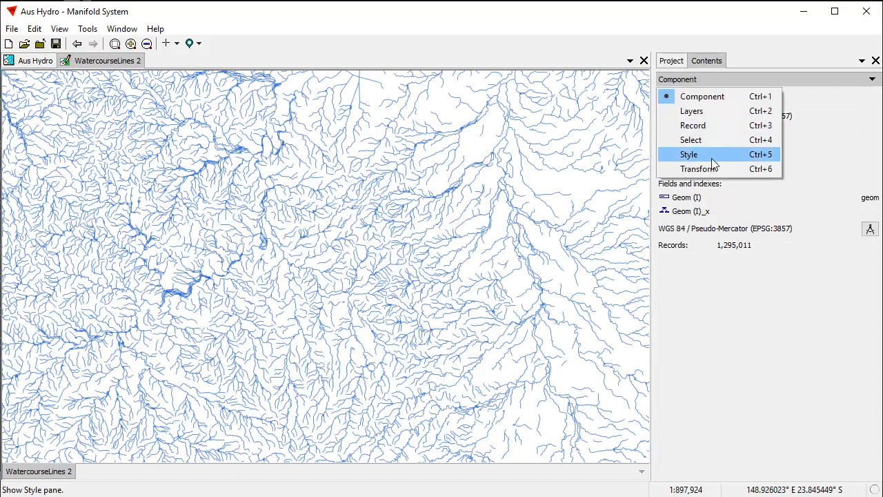
left_click(711, 156)
left_click(759, 153)
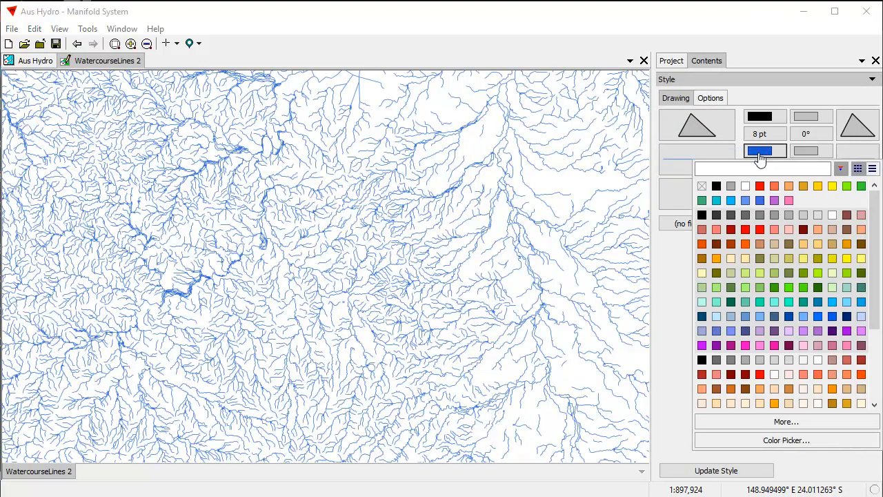
left_click(846, 187)
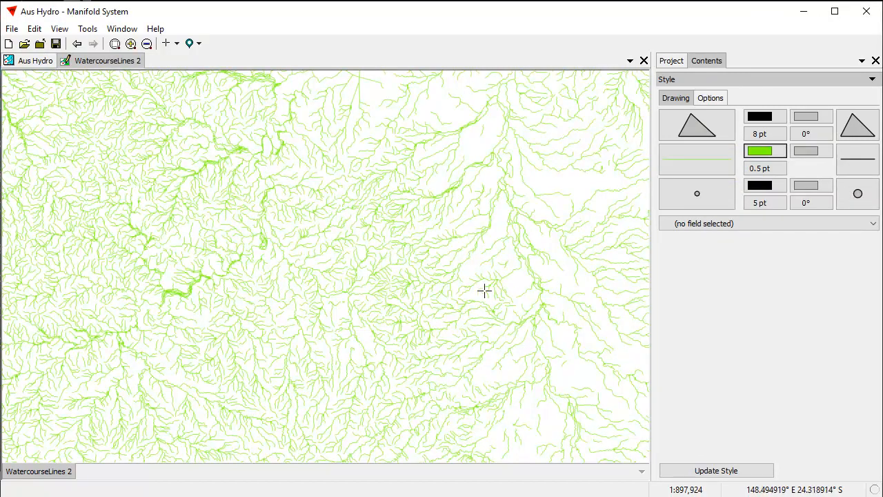
Add WatercourseLines 2 as a layer to the Aus Hydro map, hide the original WatercourseLines layer and make the copy active.
left_click(31, 62)
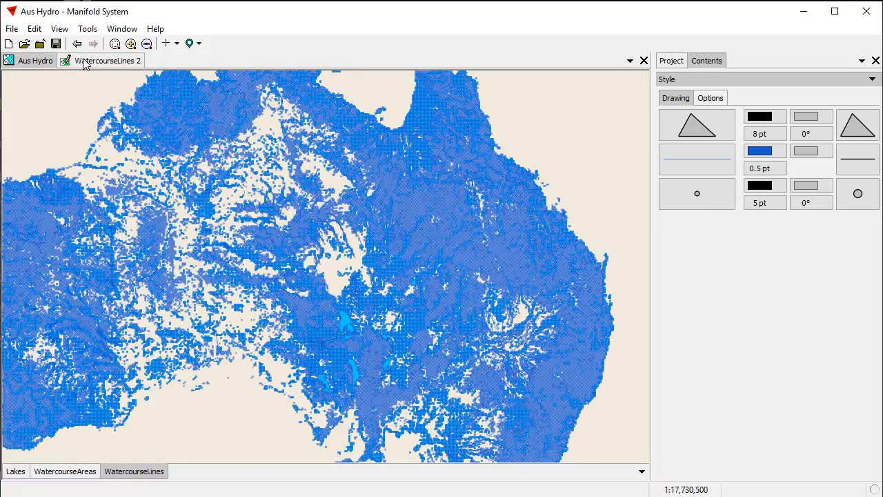
left_click(671, 60)
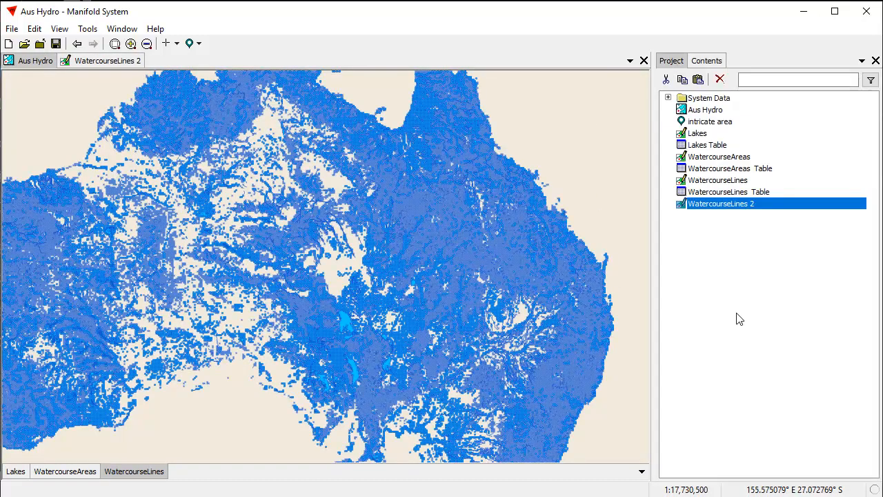
left_click_drag(743, 209, 476, 319)
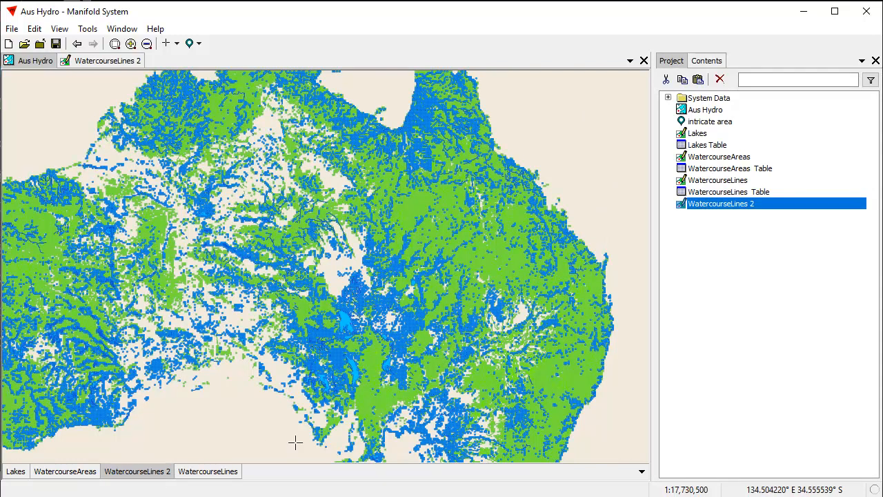
left_click(228, 473, "shift")
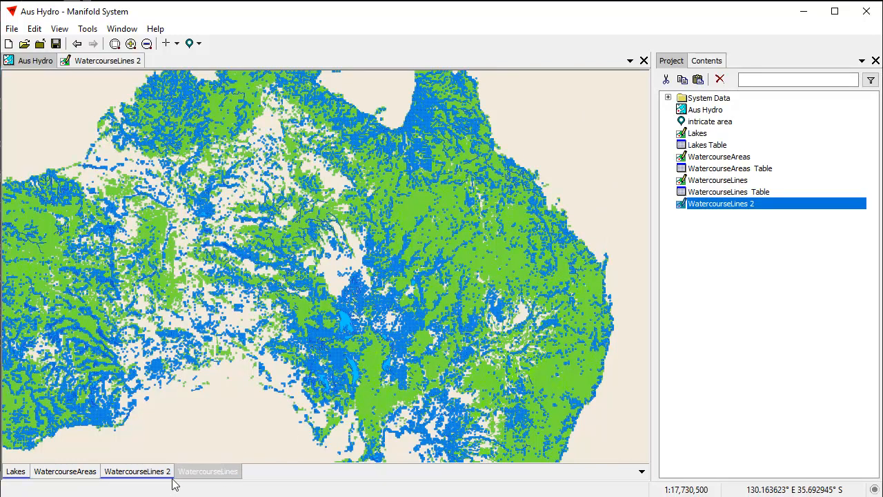
left_click(155, 475)
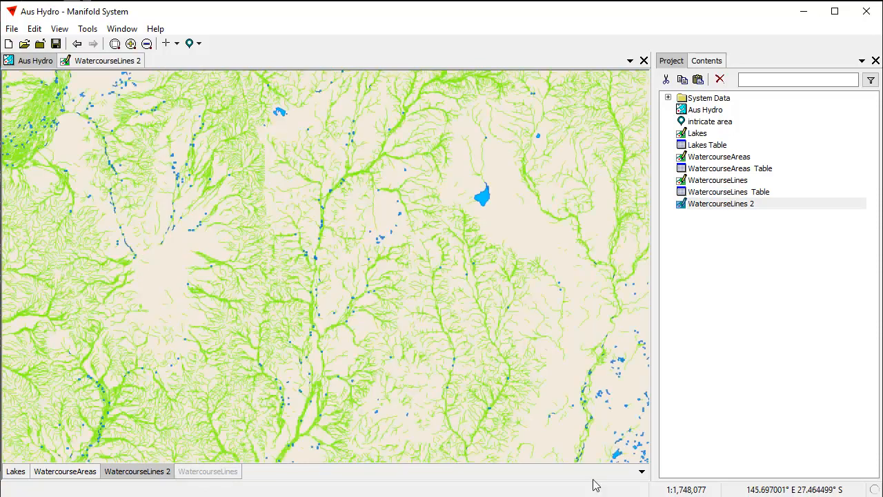
Create a Bing Maps Satellite data source in the project from the favorite data sources.
right_click(697, 281)
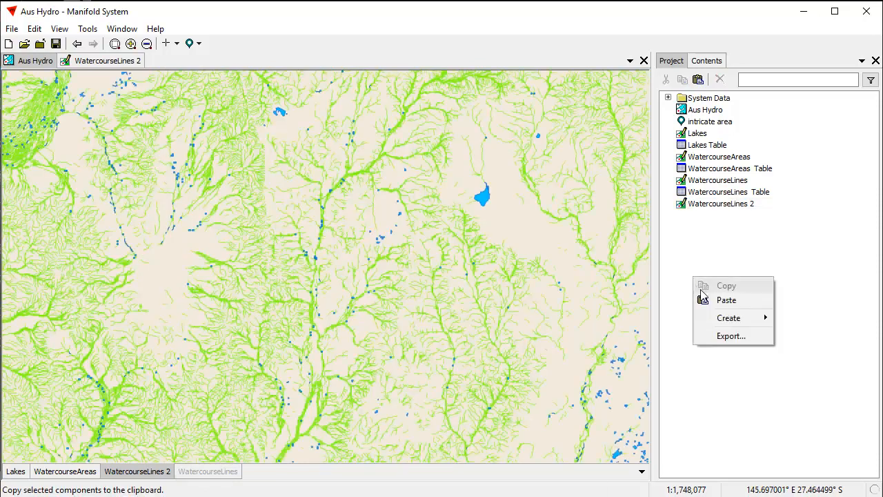
left_click(11, 28)
mouse_move(43, 123)
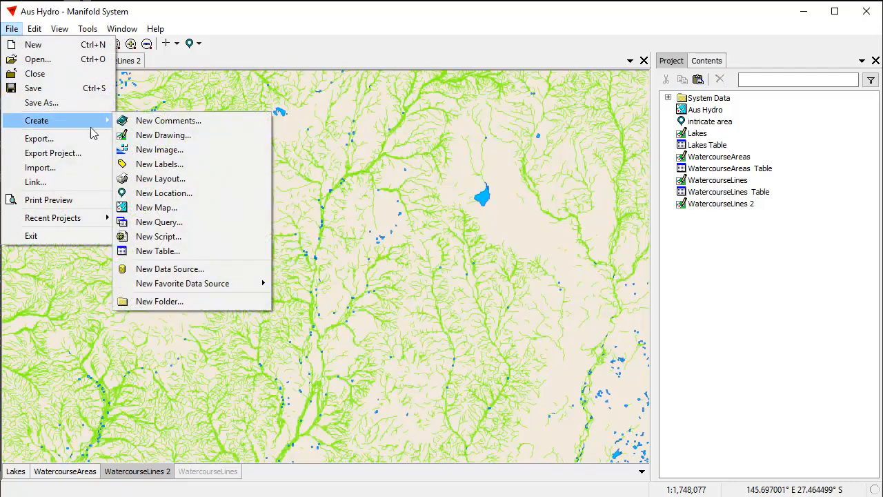
mouse_move(178, 285)
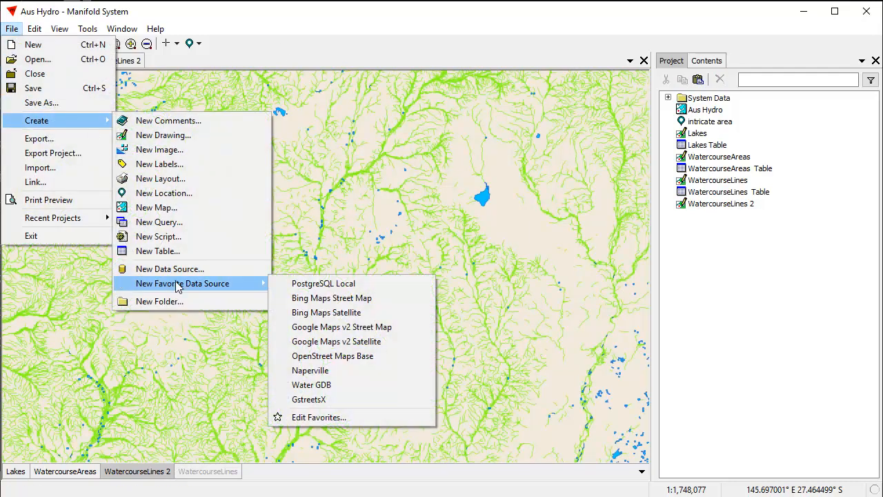
left_click(362, 311)
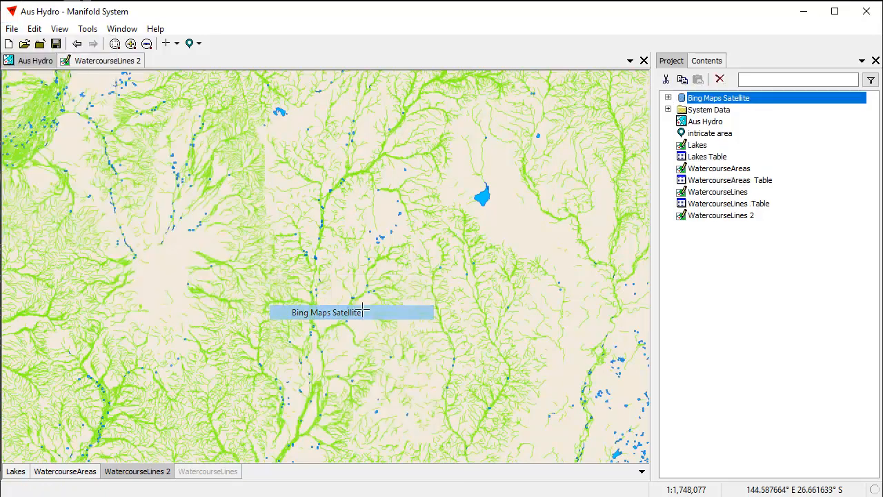
Add the Bing Maps Satellite Image to the Aus Hydro map and place it directly below the WatercourseLines 2 layer.
left_click(668, 98)
left_click_drag(752, 133, 310, 433)
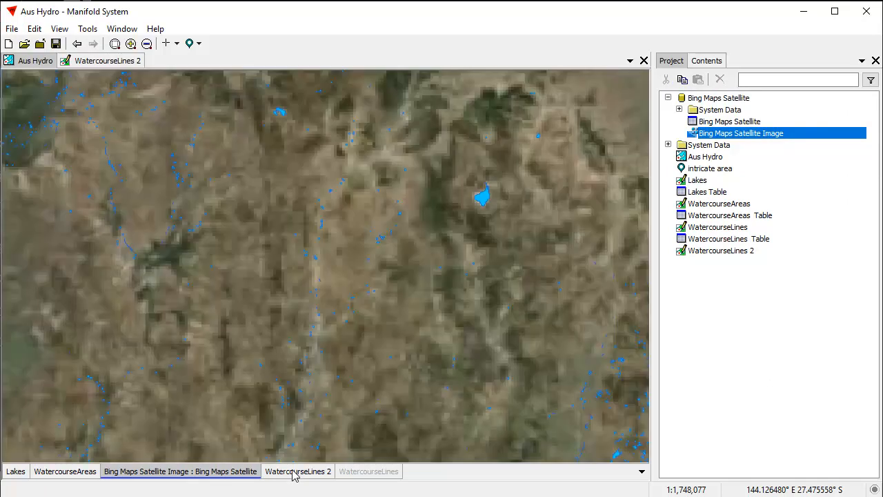
left_click_drag(293, 477, 115, 473)
left_click(114, 471)
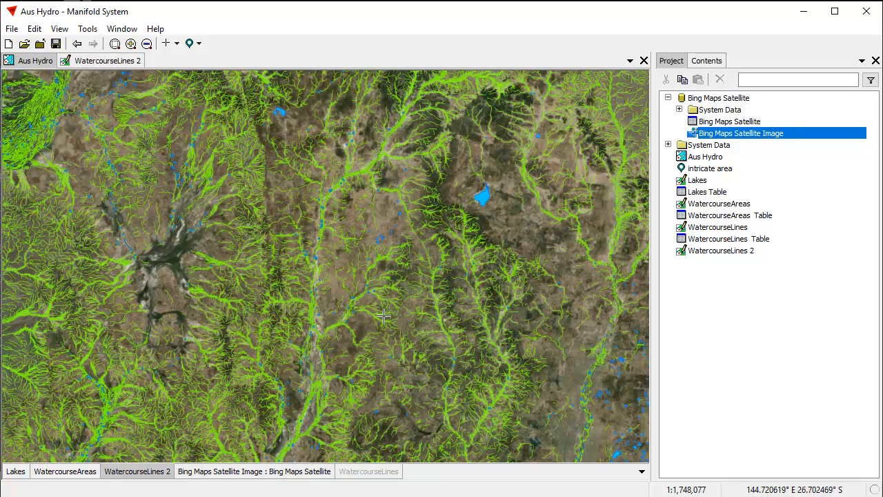
left_click_drag(377, 184, 509, 237)
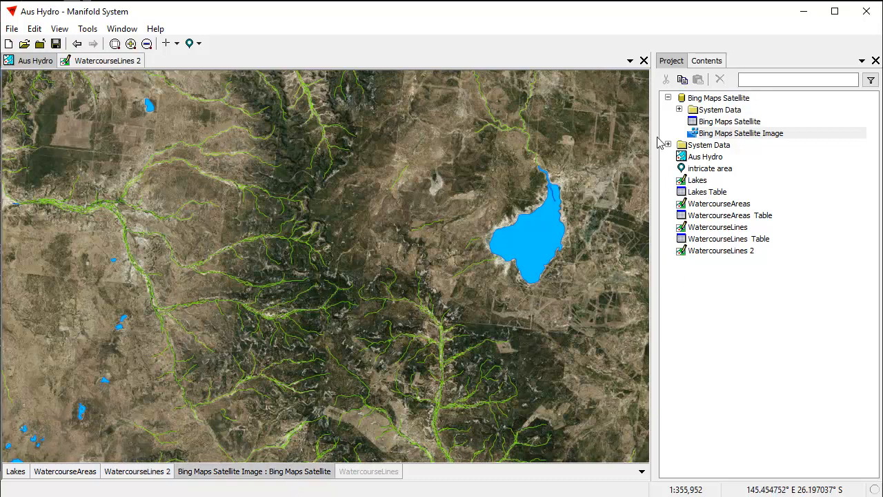
Create a Bing Maps Street Map data source in the project from the favorite data sources.
left_click(668, 98)
right_click(676, 236)
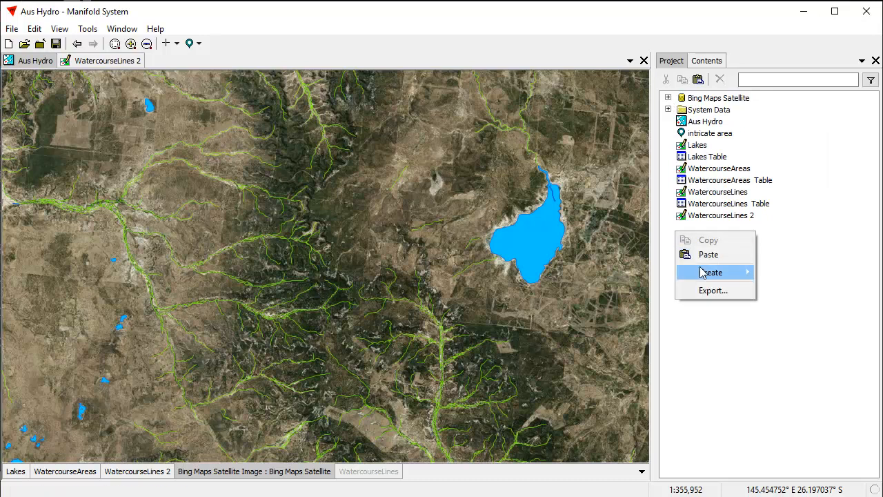
mouse_move(707, 273)
mouse_move(630, 436)
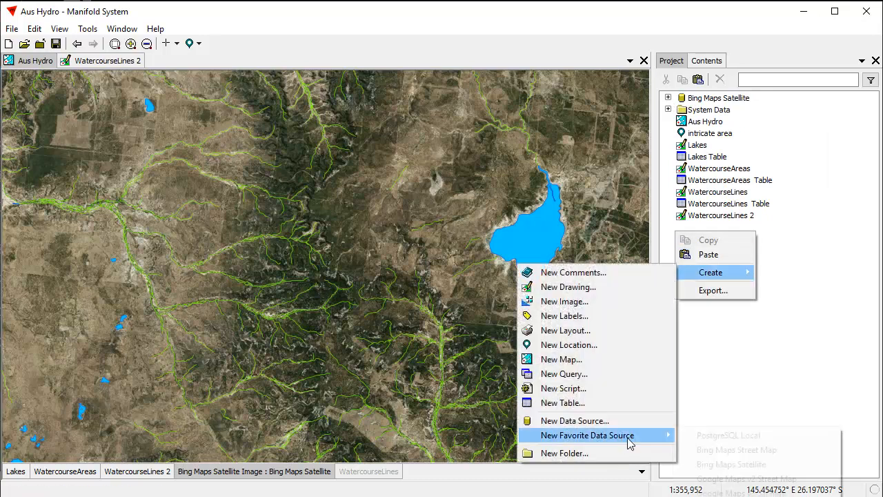
left_click(760, 449)
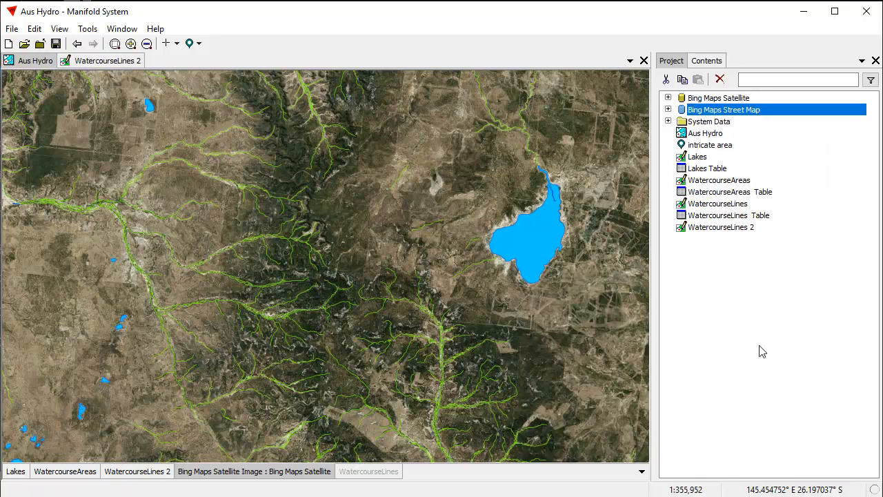
Add the Bing Maps Street Map Image to the Aus Hydro map and move the WatercourseLines layer directly after WatercourseLines 2.
left_click(668, 110)
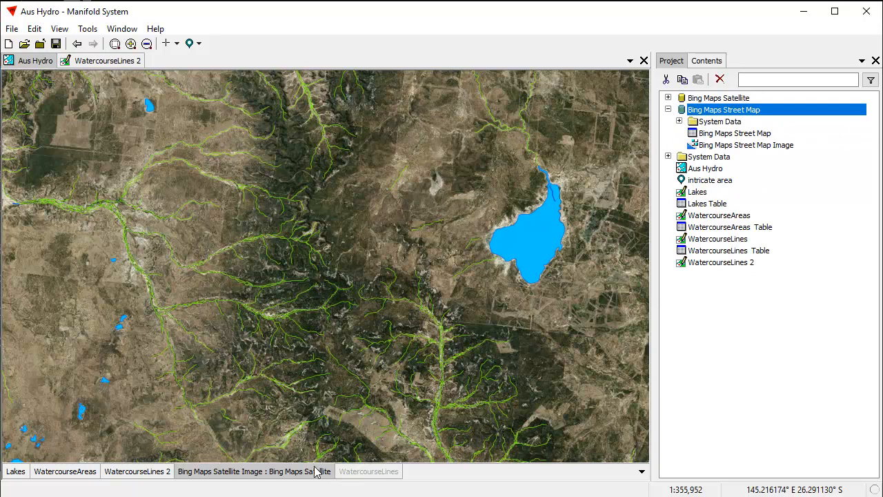
left_click_drag(773, 149, 500, 239)
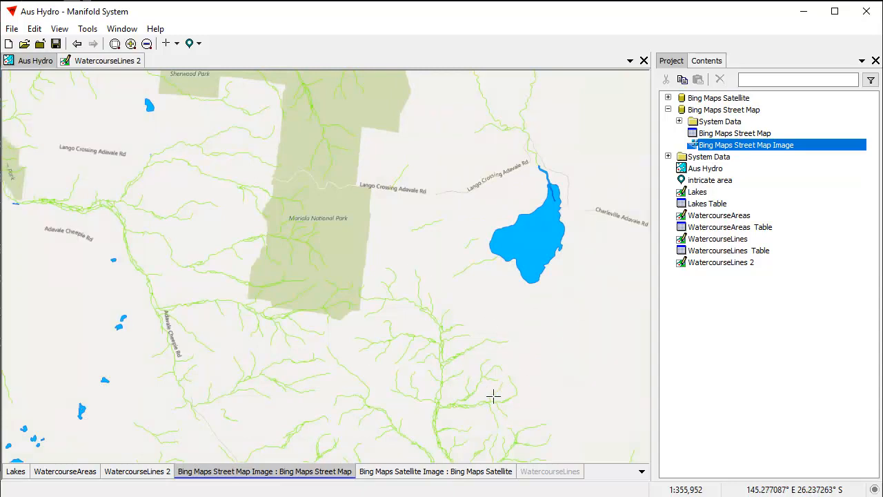
left_click_drag(550, 471, 204, 478)
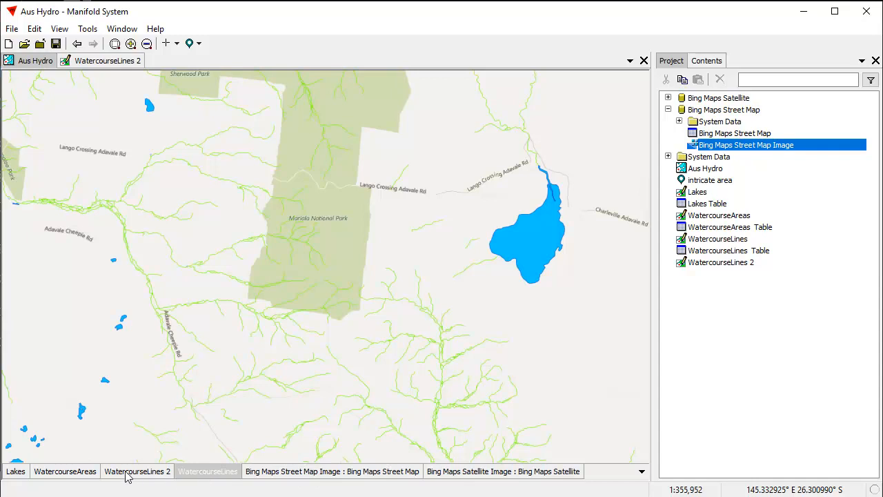
Swap the visible lines from WatercourseLines 2 to WatercourseLines and back to compare both styles over the street map.
left_click(131, 475, "shift")
left_click(204, 475, "shift")
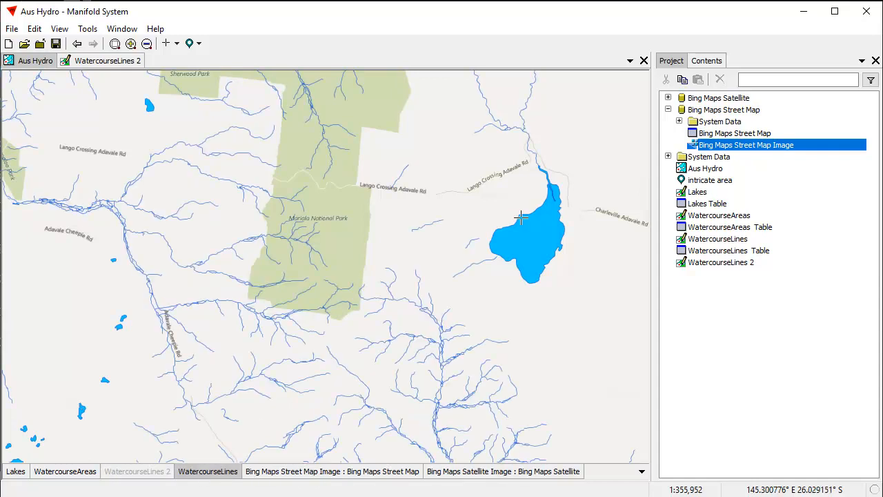
left_click(207, 473, "shift")
left_click(163, 473, "shift")
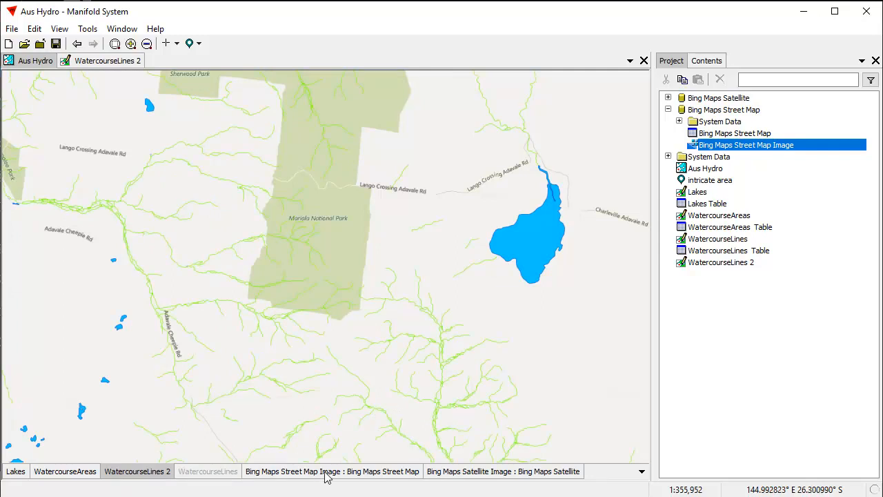
Hide the Bing Maps Street Map Image layer to view the watercourse lines over the satellite imagery.
left_click(357, 475)
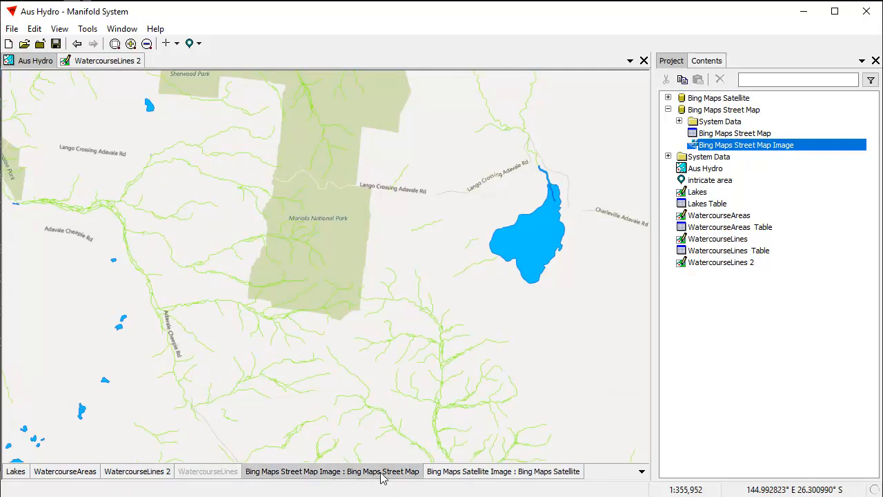
left_click(382, 475, "shift")
left_click_drag(501, 387, 505, 387)
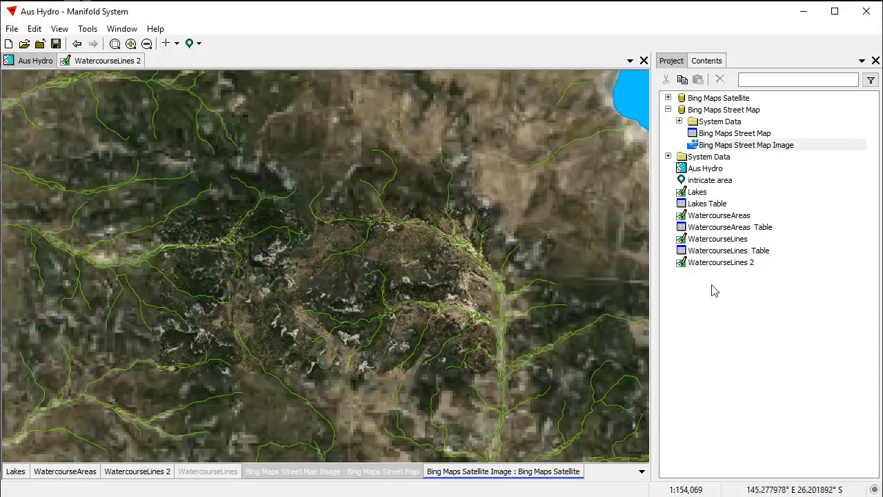
View the saved intricate area location in the active Aus Hydro map window and examine the surrounding river bends.
left_click(717, 181)
right_click(721, 181)
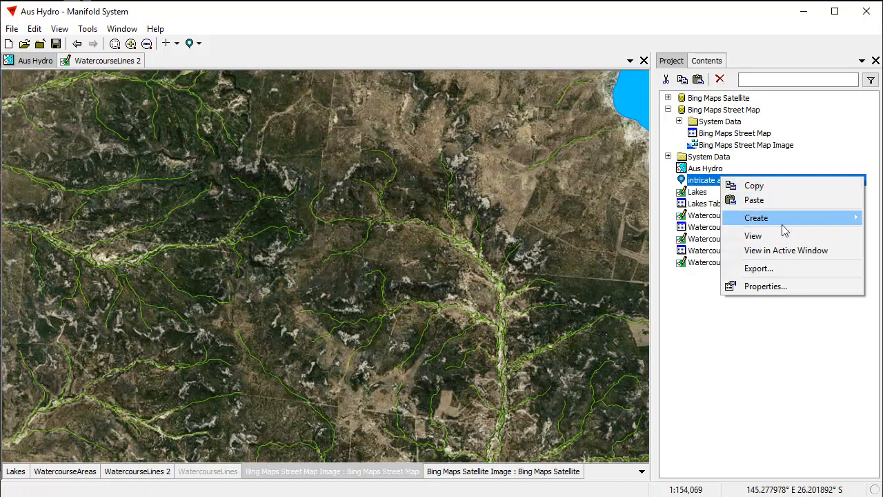
left_click(795, 256)
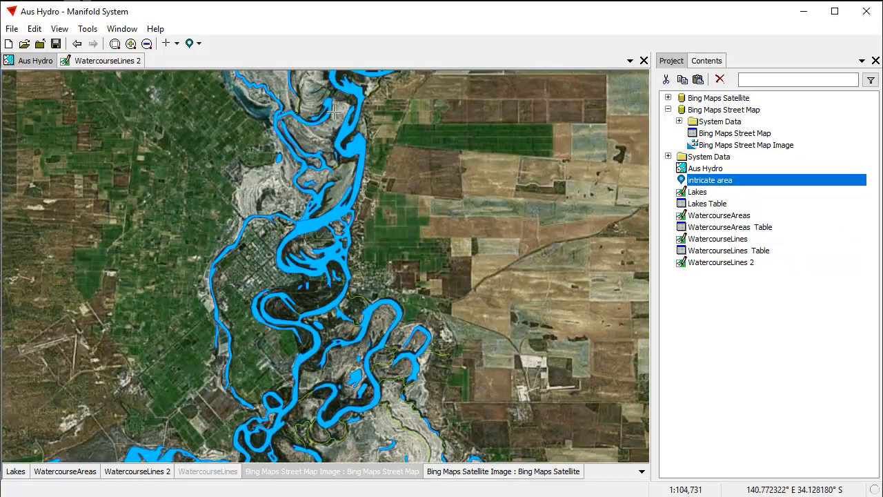
scroll(344, 260, "down", 2)
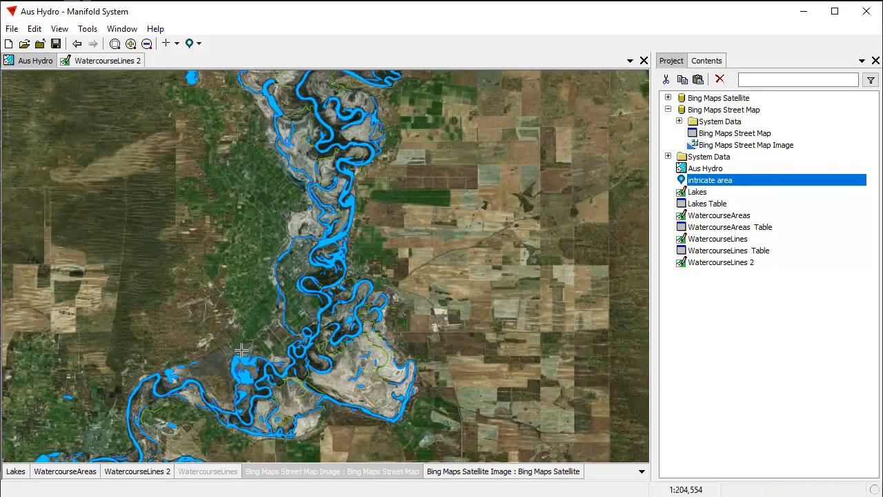
left_click_drag(320, 391, 339, 314)
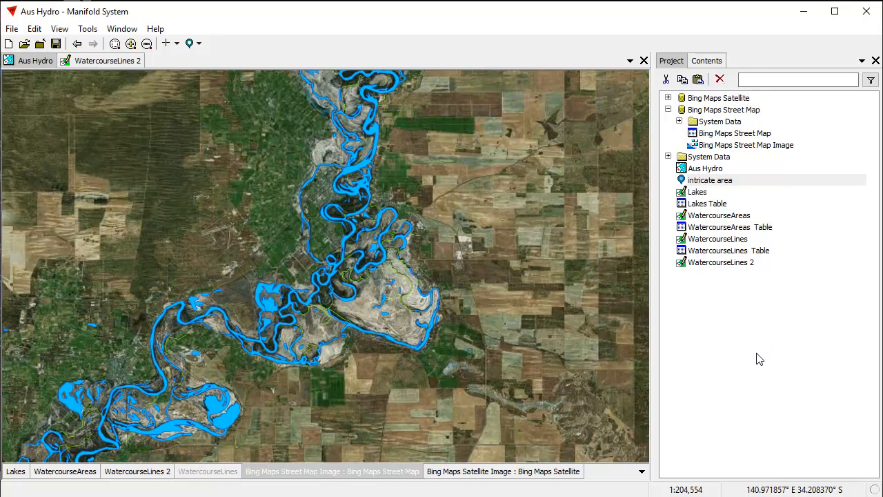
right_click(734, 319)
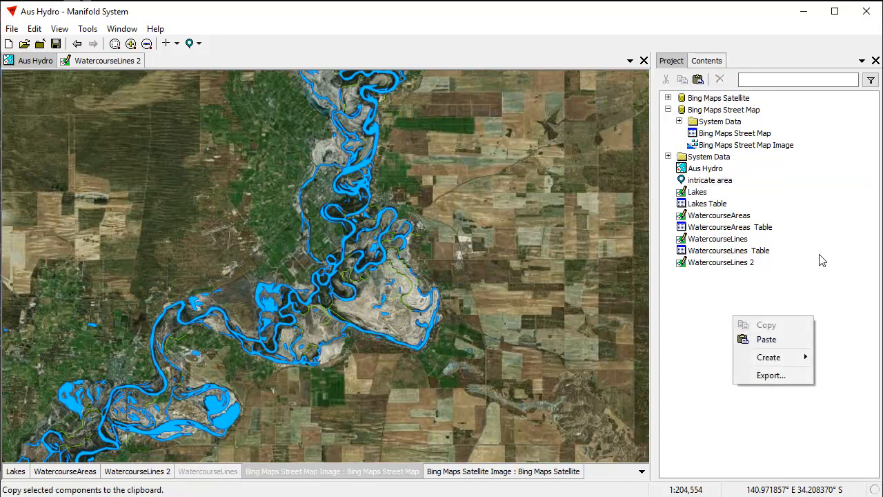
left_click(680, 333)
left_click(12, 28)
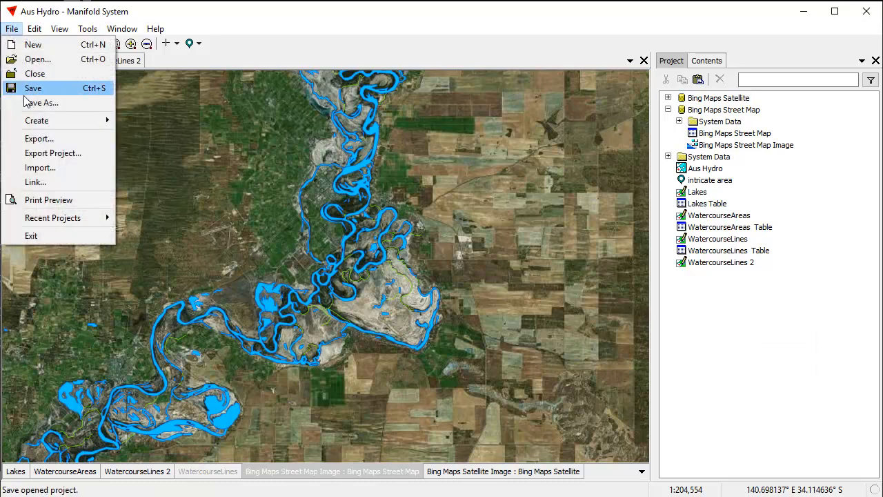
mouse_move(65, 122)
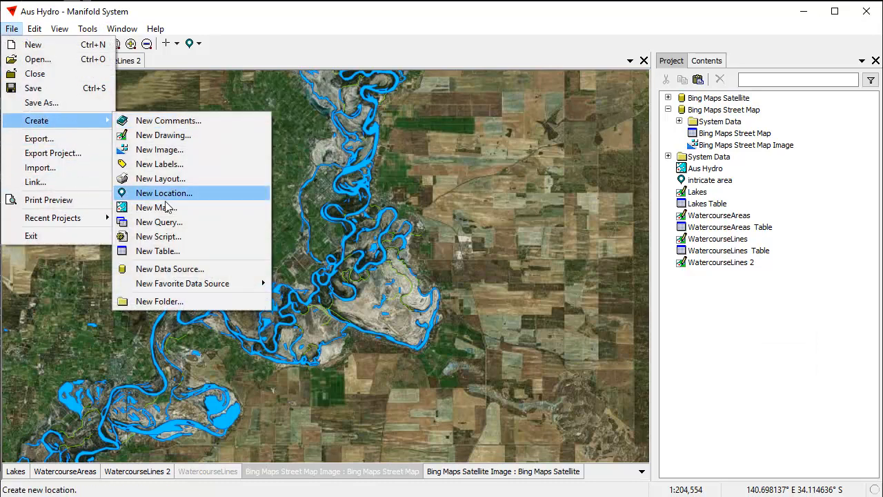
mouse_move(205, 285)
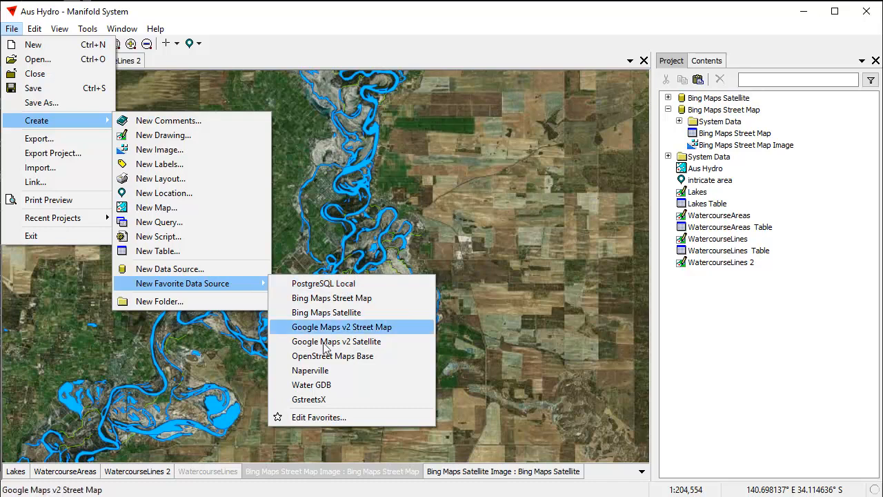
left_click(726, 342)
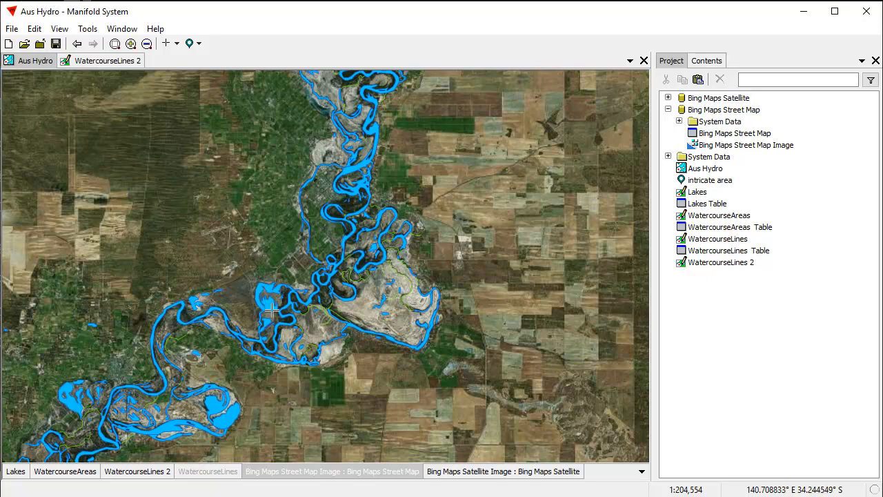
Make the WatercourseAreas layer active, view the attribute record of one watercourse area and examine the river's course to the southwest.
left_click(52, 471)
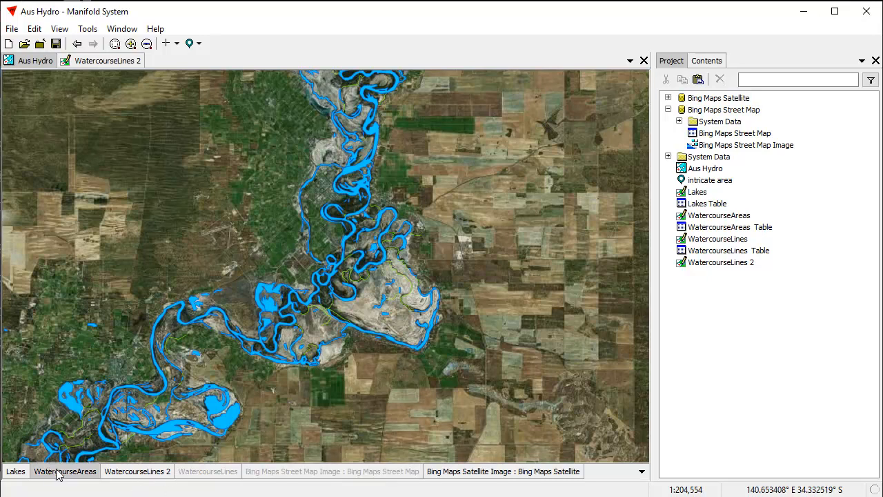
left_click(267, 301)
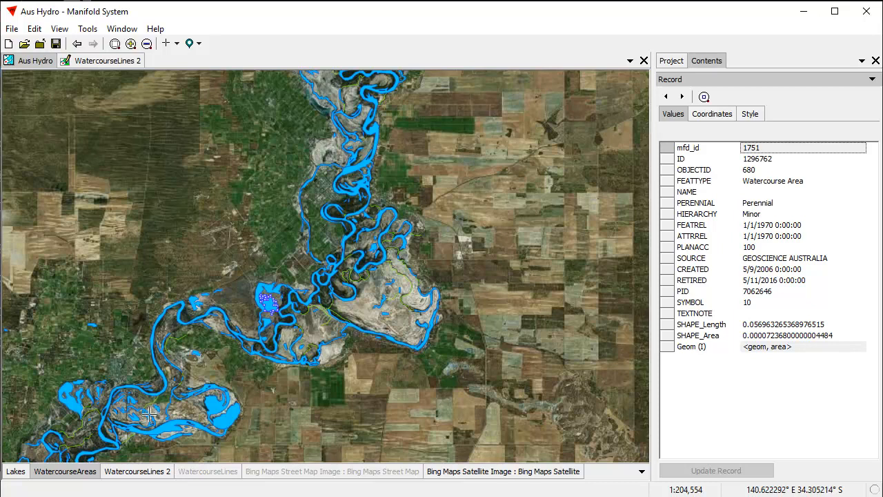
left_click_drag(233, 402, 445, 283)
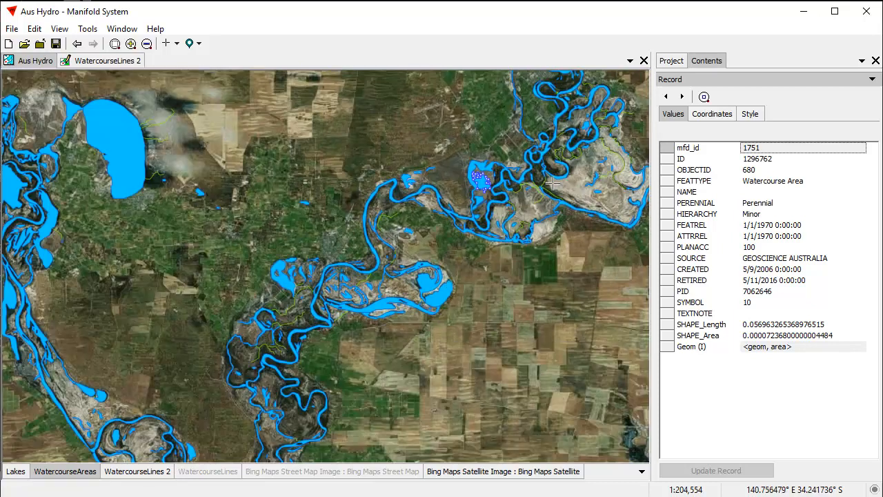
left_click_drag(563, 180, 603, 175)
left_click_drag(188, 277, 450, 254)
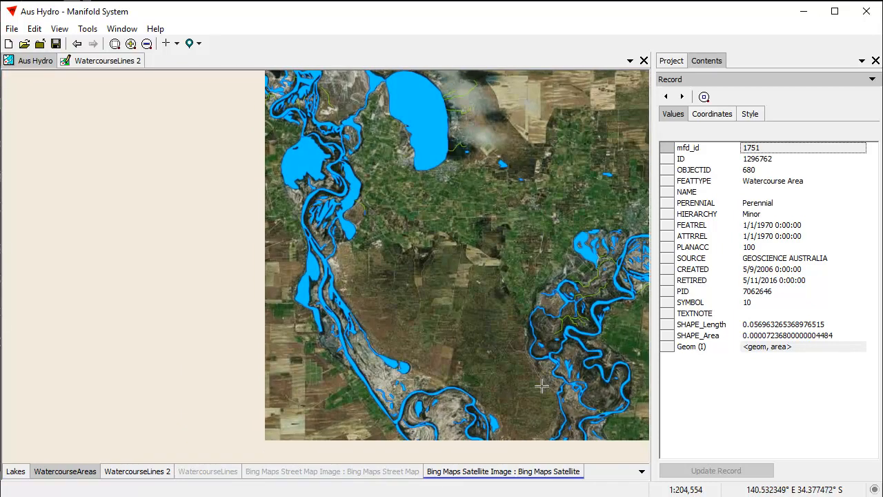
left_click_drag(515, 362, 339, 258)
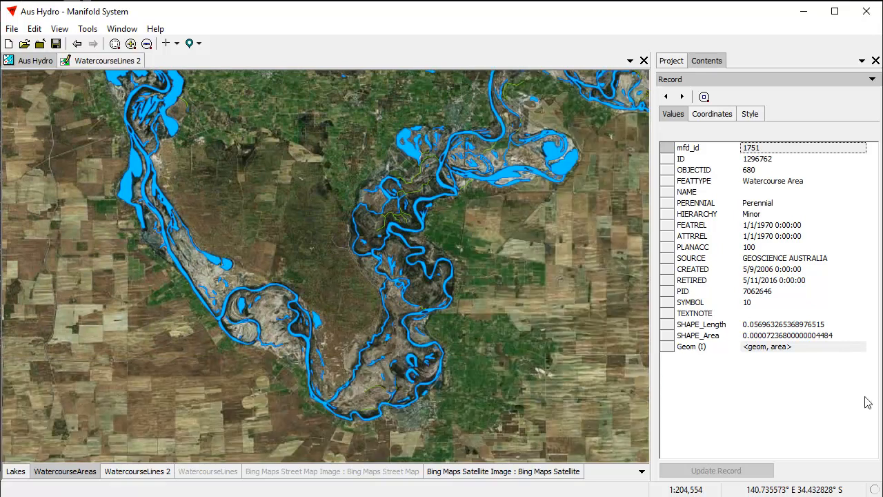